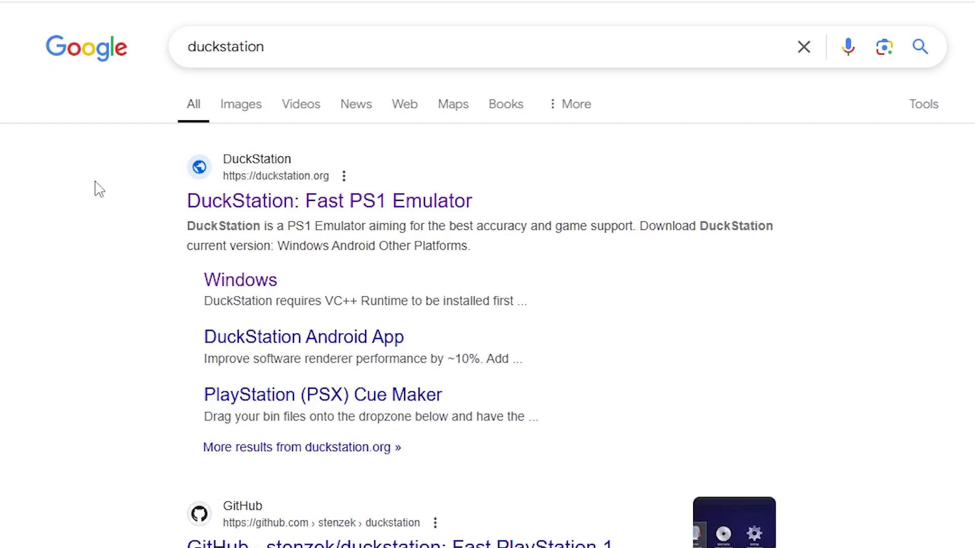
# Open the official DuckStation site, go to its Windows download page and download the VC++ Runtime.
pyautogui.click(266, 203)
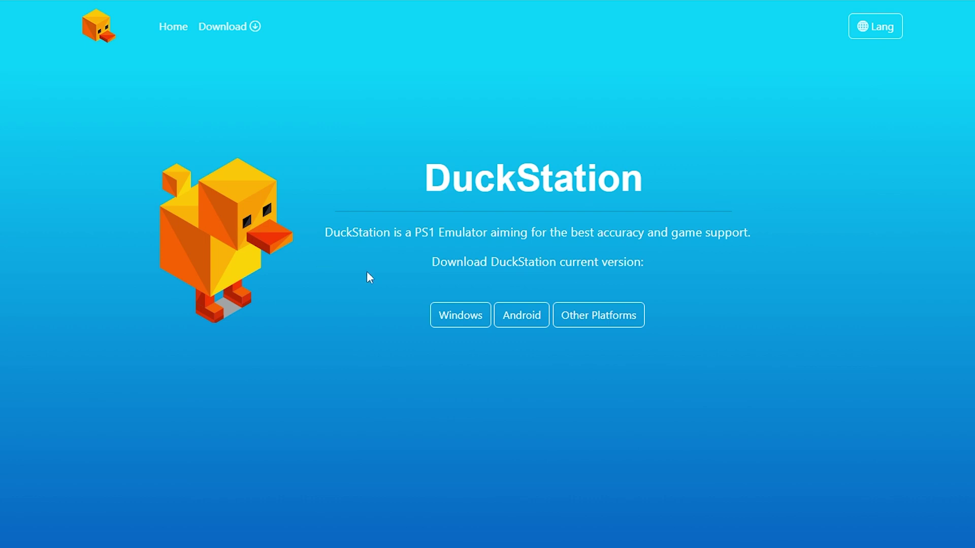
pyautogui.click(462, 328)
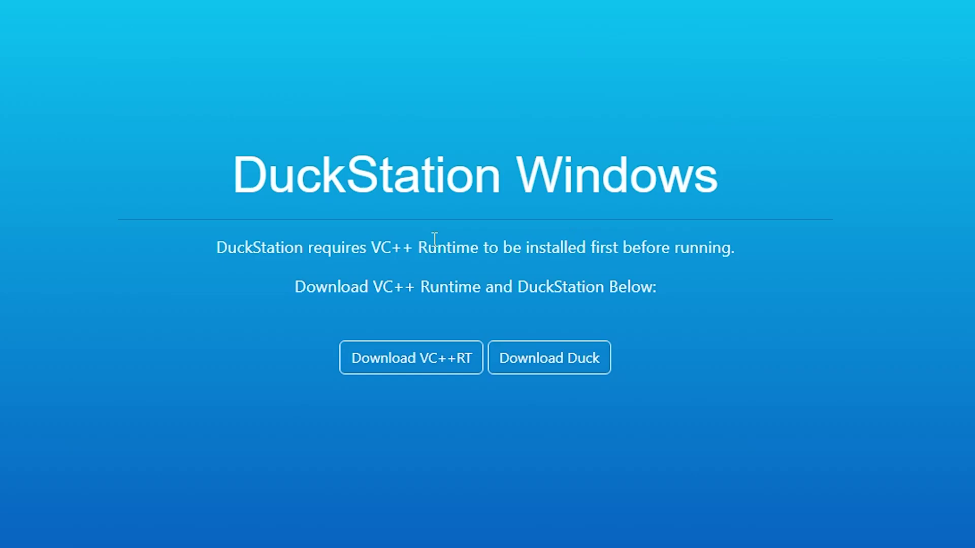
pyautogui.click(422, 378)
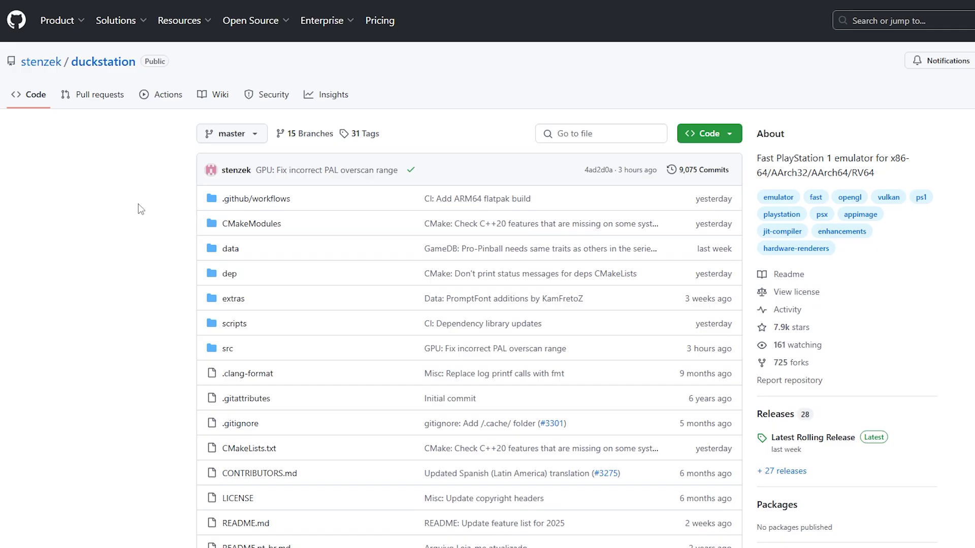
# Scroll the README down to the Windows download links and the x64 Visual C++ runtime requirement.
pyautogui.scroll(-10, 139, 204)
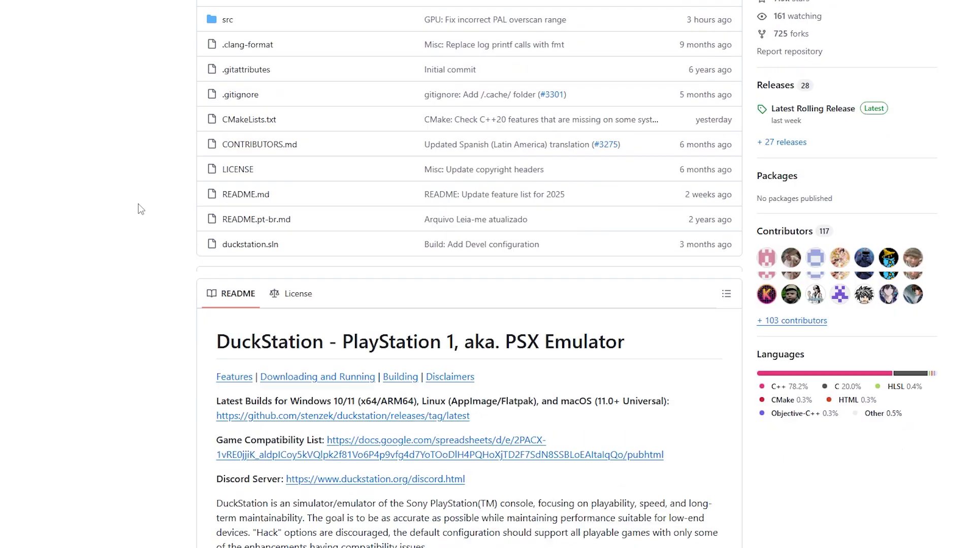
pyautogui.scroll(-20, 138, 204)
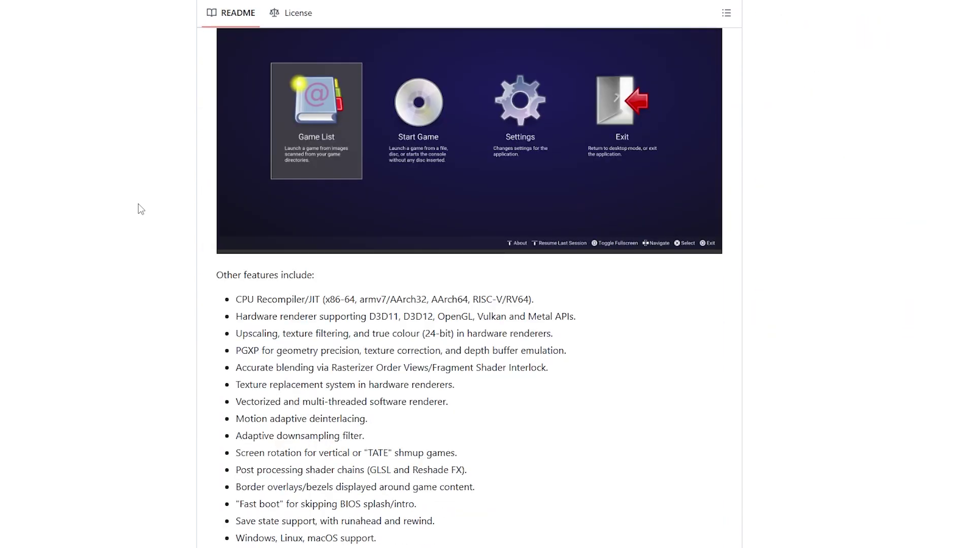
pyautogui.scroll(-5, 138, 205)
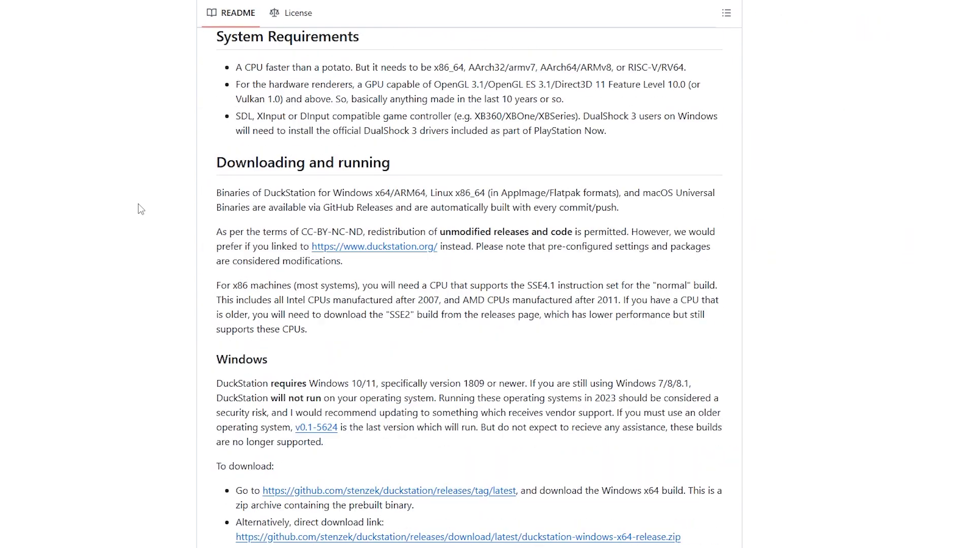
pyautogui.scroll(-5, 138, 209)
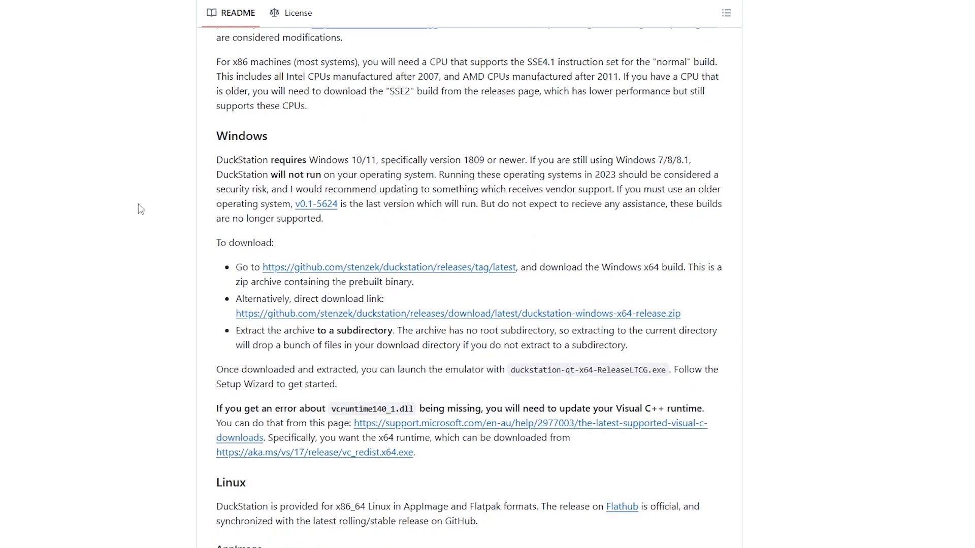
pyautogui.scroll(-1, 141, 209)
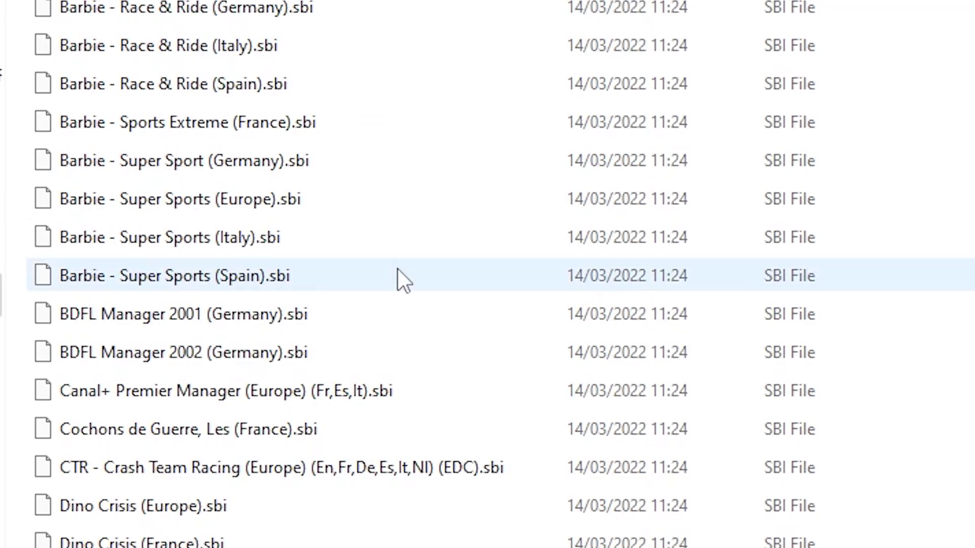
# Move the UEFA Striker (Europe) .sbi file into the UEFA Striker game folder.
pyautogui.scroll(-8, 403, 305)
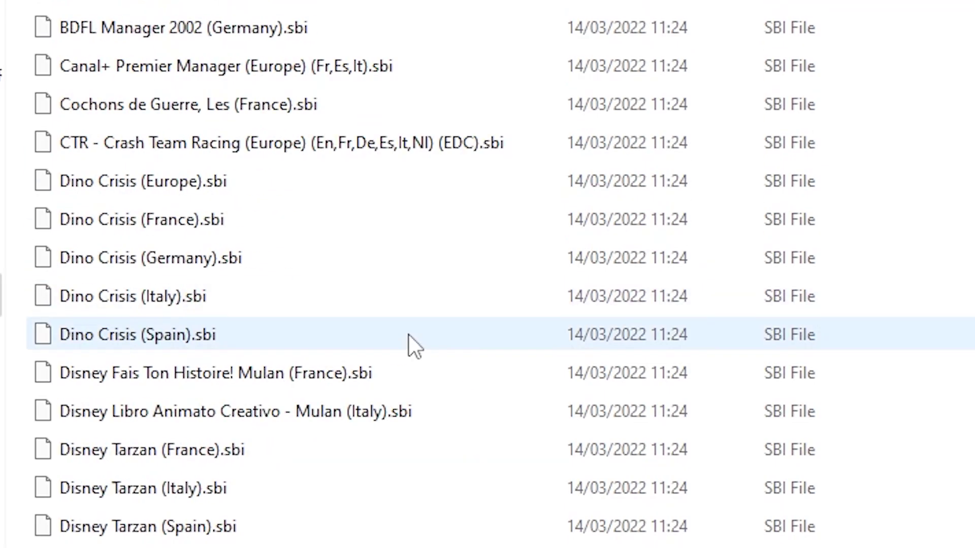
pyautogui.scroll(-20, 409, 336)
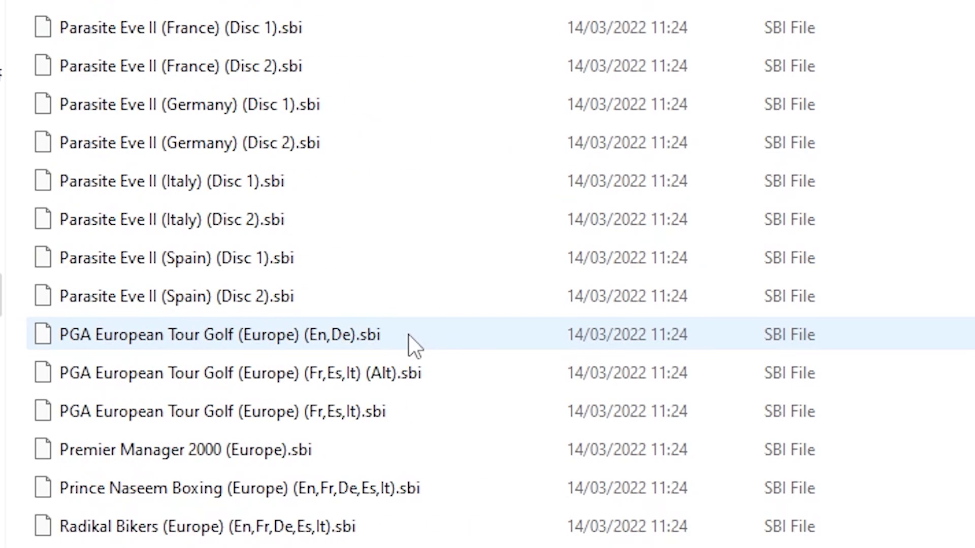
pyautogui.scroll(-6, 410, 337)
pyautogui.click(409, 337)
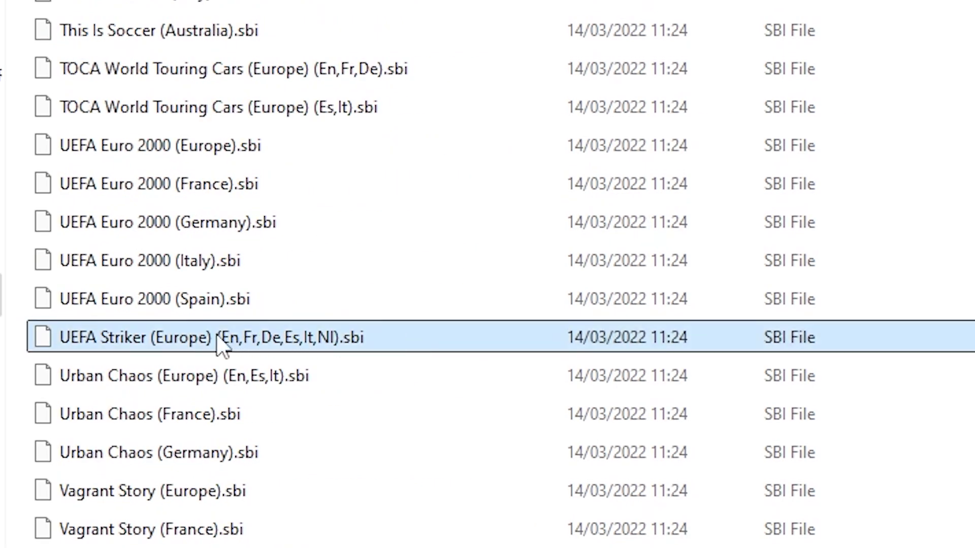
pyautogui.moveTo(209, 337); pyautogui.dragTo(322, 262)
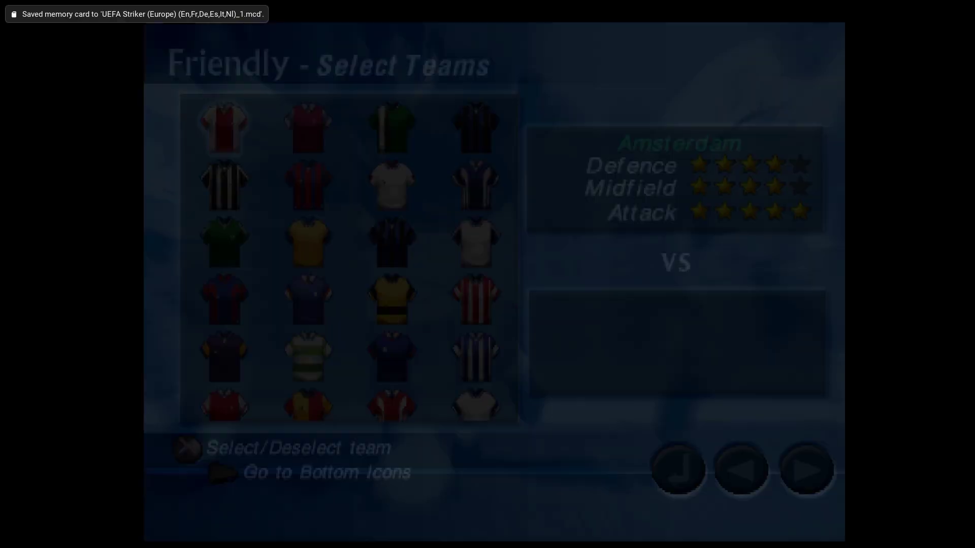
# Step through the Friendly mode teams toward Barcelona.
pyautogui.press('d')
pyautogui.press('d')
pyautogui.press('d')
pyautogui.press('s')
pyautogui.press('a')
pyautogui.press('a')
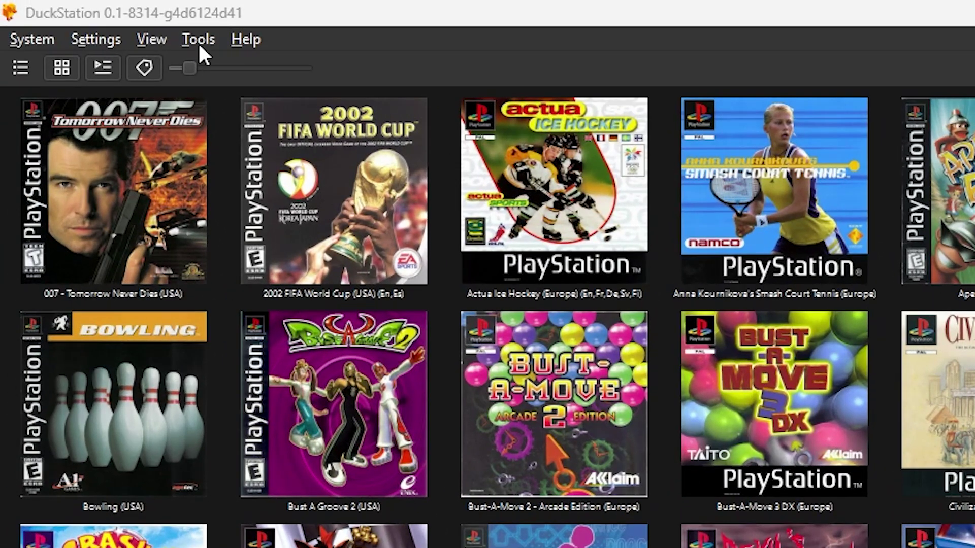
# Launch the Controller Test and check the d-pad and shoulder buttons register.
pyautogui.click(198, 41)
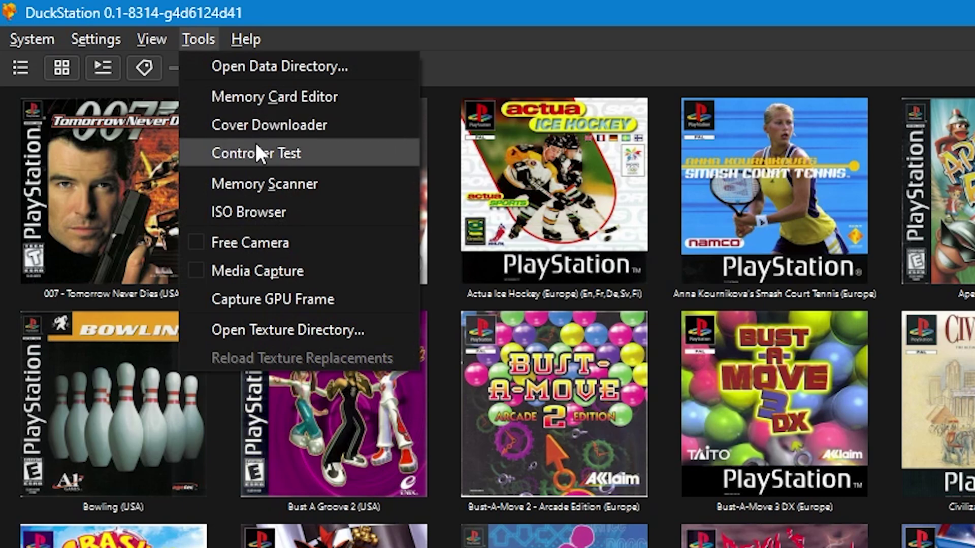
pyautogui.click(311, 153)
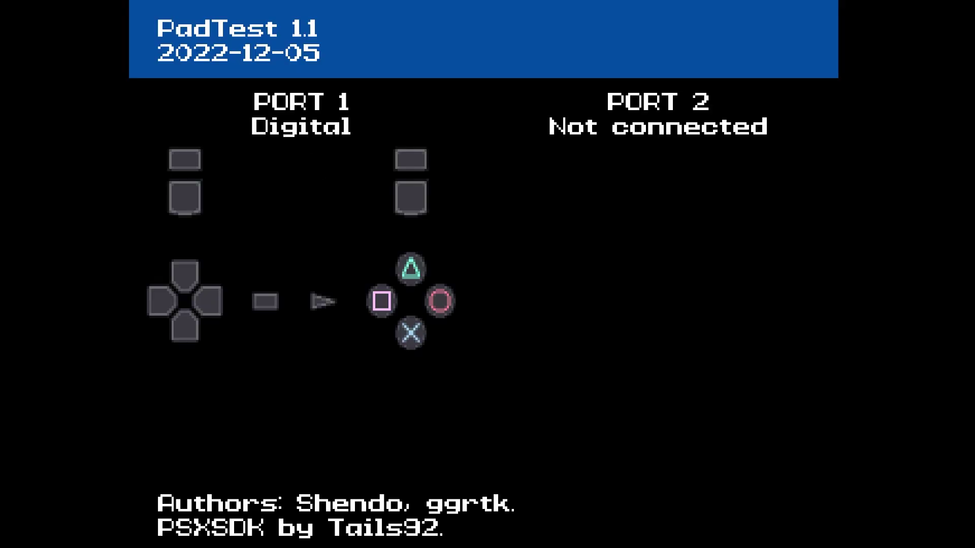
pyautogui.press('w')
pyautogui.press('a')
pyautogui.press('q')
pyautogui.press('e')
pyautogui.press('1')
# Check that R2, the face buttons and Start register.
pyautogui.press('3')
pyautogui.press('i')
pyautogui.press('j')
pyautogui.press('k')
pyautogui.press('l')
pyautogui.press('Return')
# Press several pad buttons together to confirm simultaneous inputs register.
pyautogui.press('3')
pyautogui.press('i')
pyautogui.press('j')
pyautogui.press('k')
pyautogui.press('l')
pyautogui.press('1')
pyautogui.press('e')
pyautogui.press('w')
pyautogui.press('a')
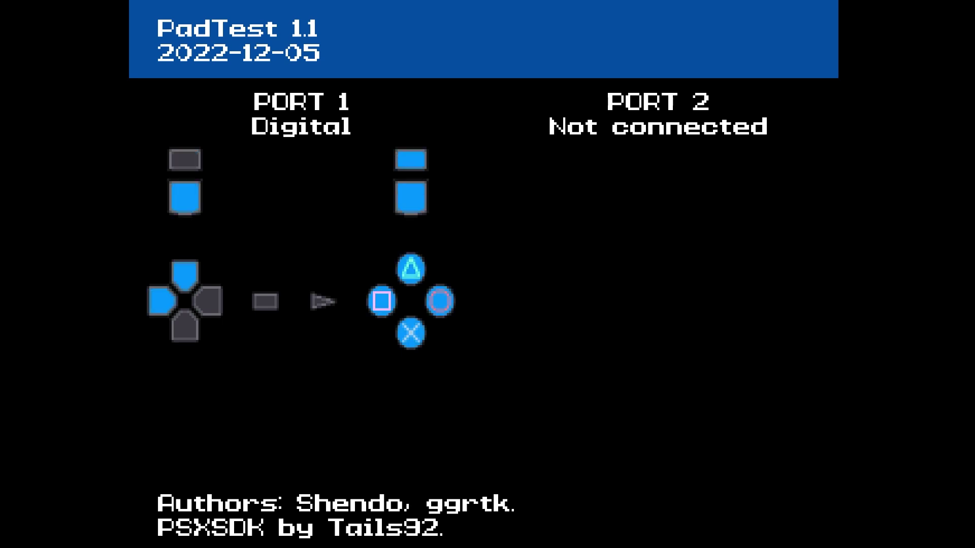
# Test Select, Start, Triangle and Circle, then close the controller test from the pause menu.
pyautogui.press('BackSpace')
pyautogui.press('Return')
pyautogui.press('i')
pyautogui.press('l')
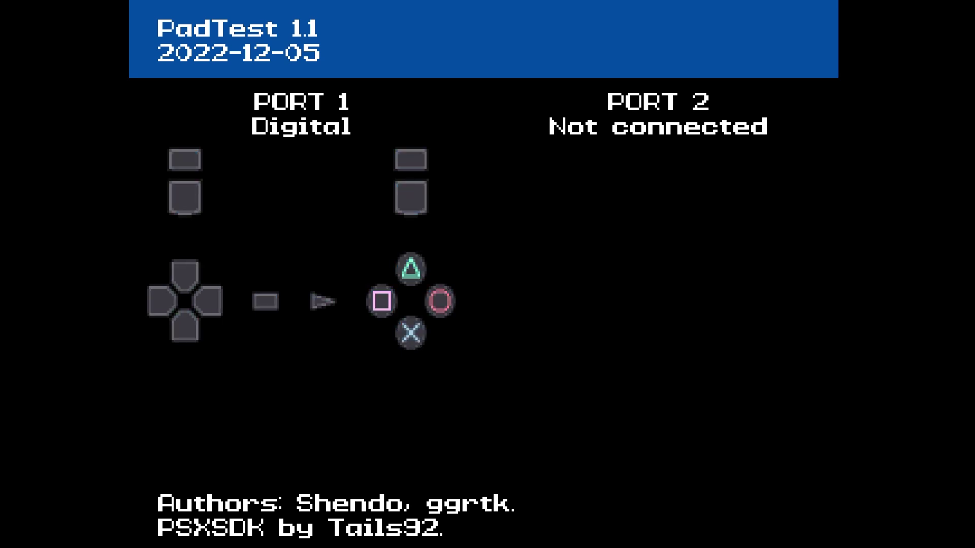
pyautogui.press('Escape')
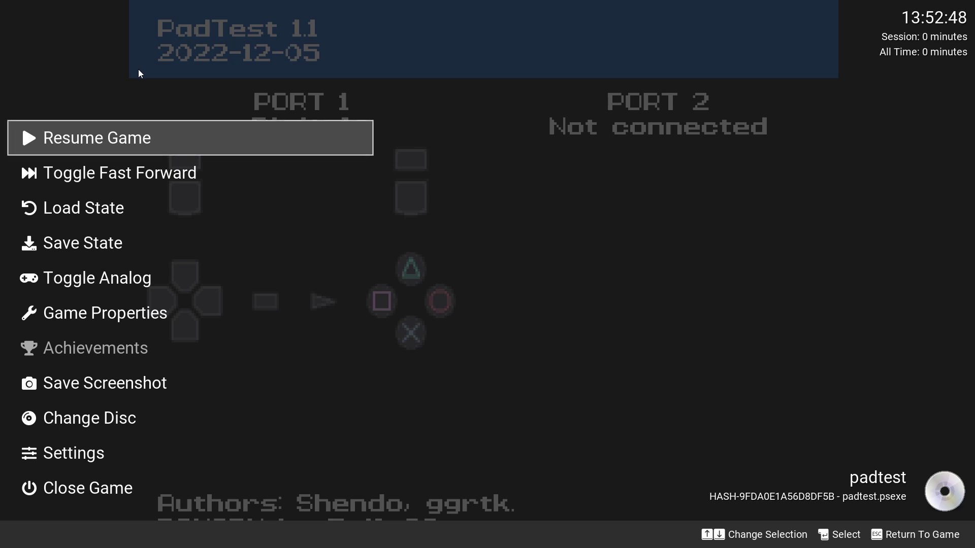
pyautogui.click(113, 489)
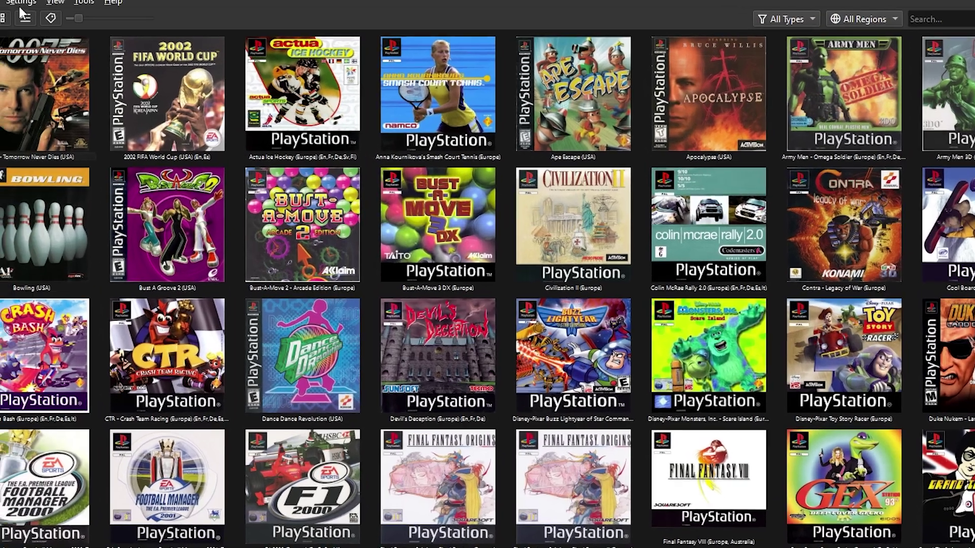
# Show the hotkey bindings in the Controller settings.
pyautogui.click(87, 35)
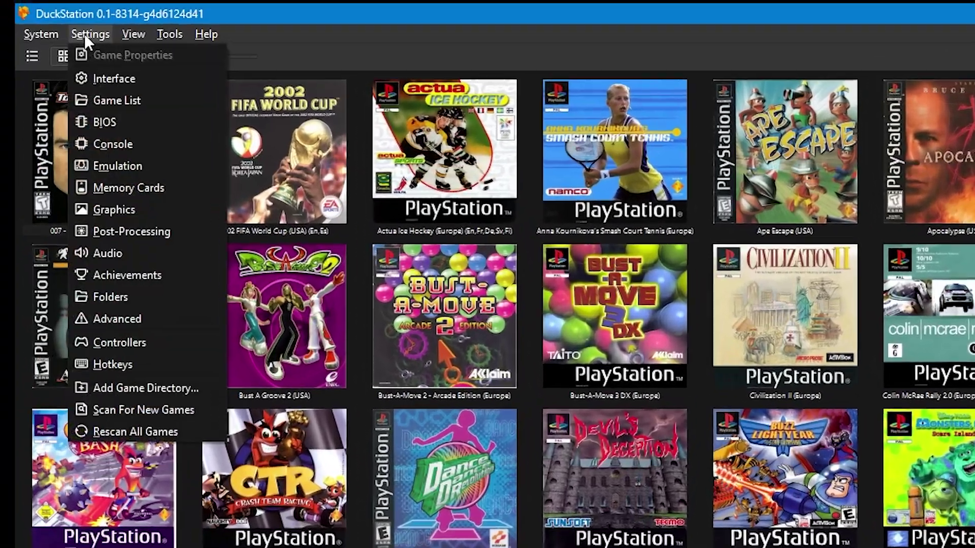
pyautogui.click(166, 357)
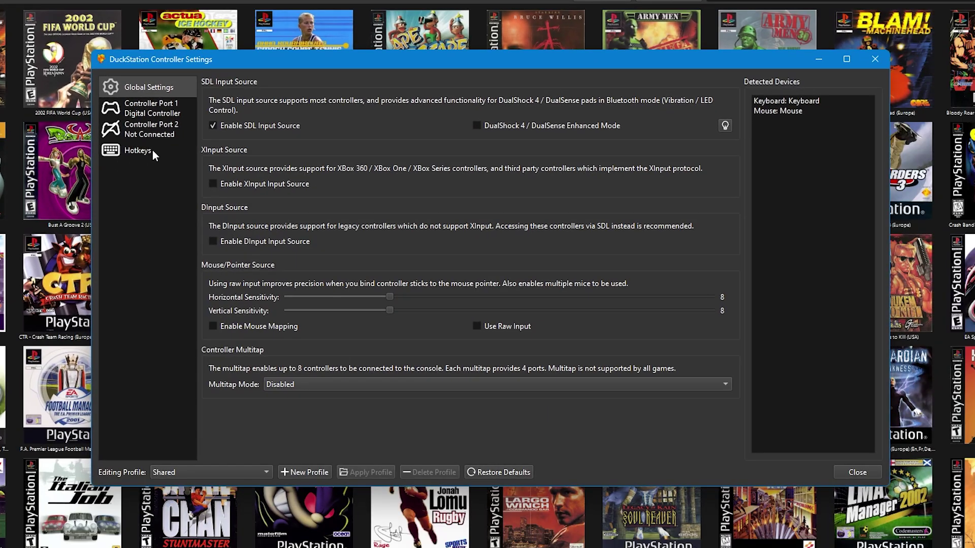
pyautogui.click(153, 150)
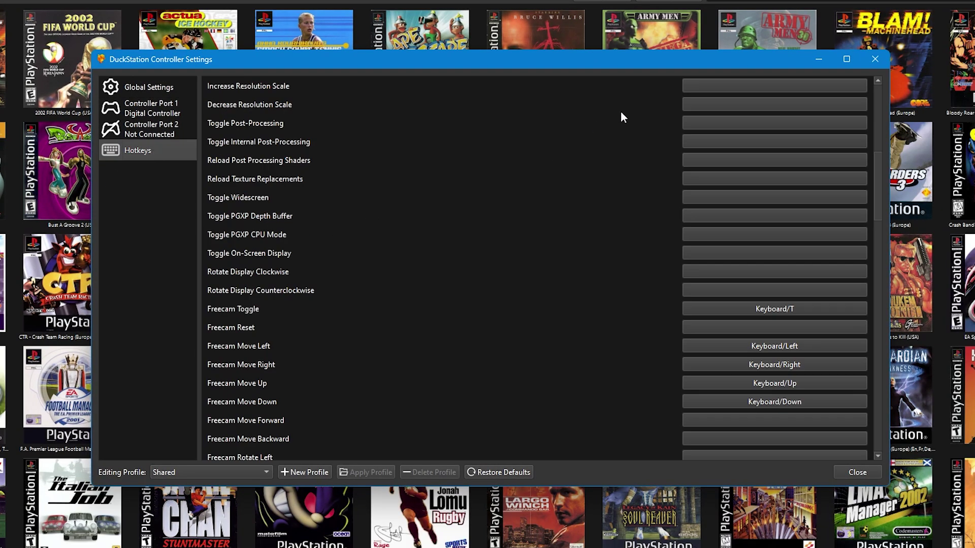
# Bind Increase Resolution Scale to R, then to E, then clear the binding.
pyautogui.click(711, 87)
pyautogui.press('r')
pyautogui.click(733, 86)
pyautogui.press('e')
pyautogui.rightClick(714, 87)
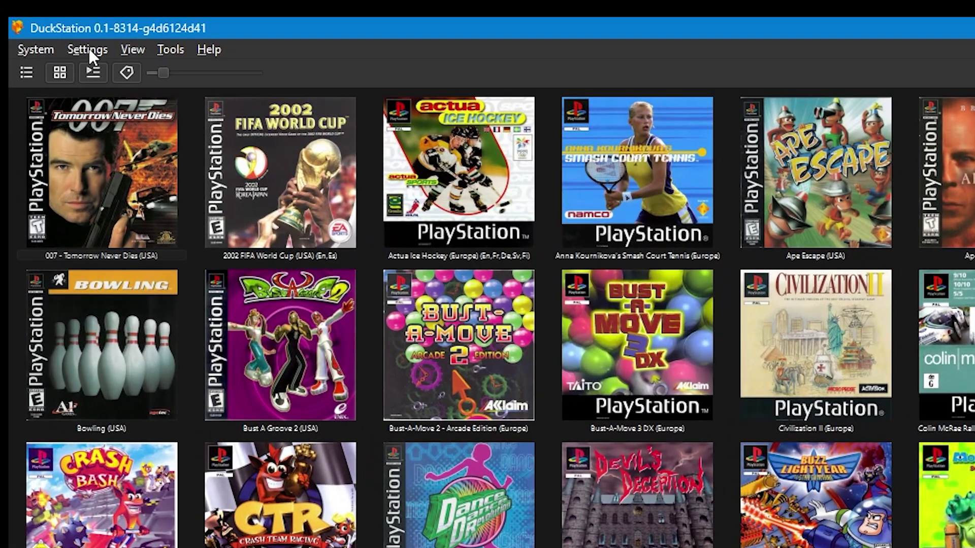
# Turn on Enable Rewinding in Emulation settings and bind the Rewind hotkey to Keyboard/R.
pyautogui.click(88, 49)
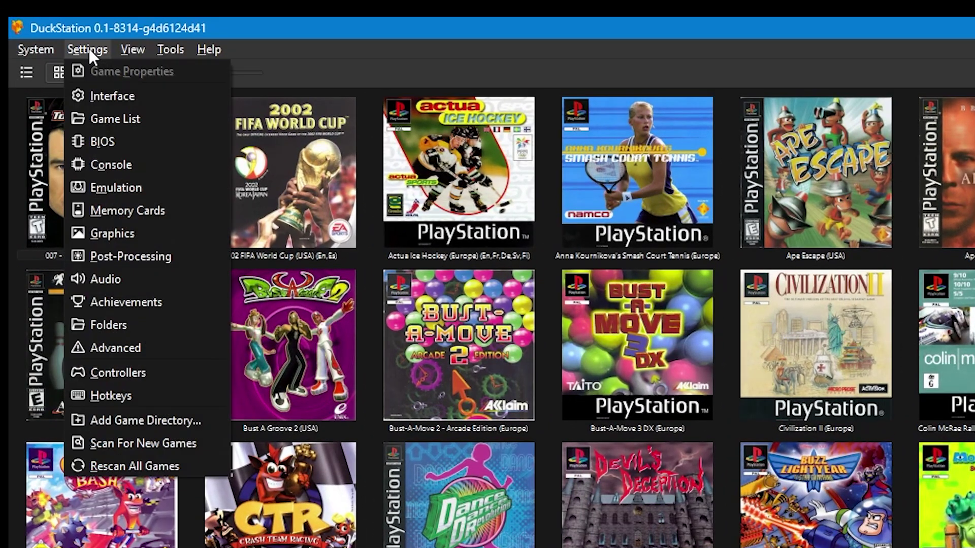
pyautogui.click(169, 187)
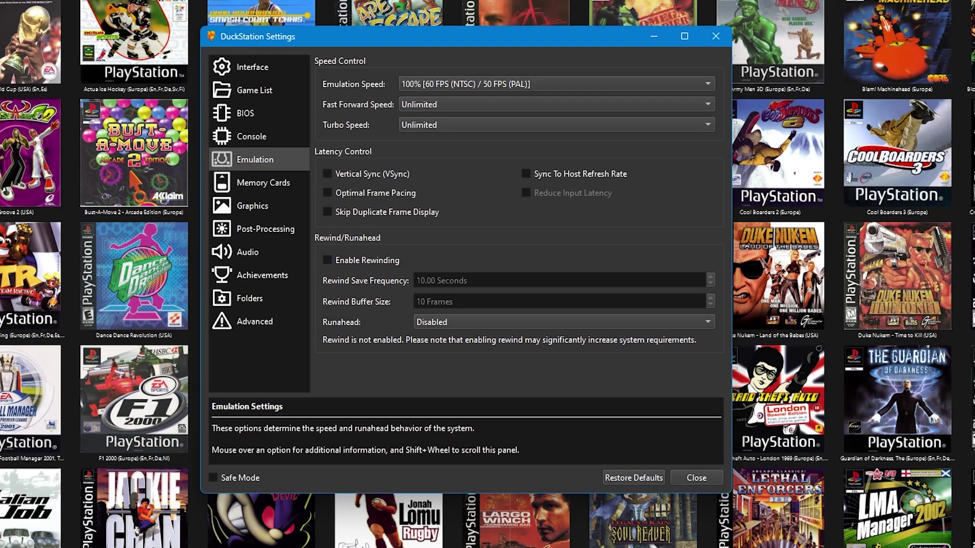
pyautogui.moveTo(334, 264)
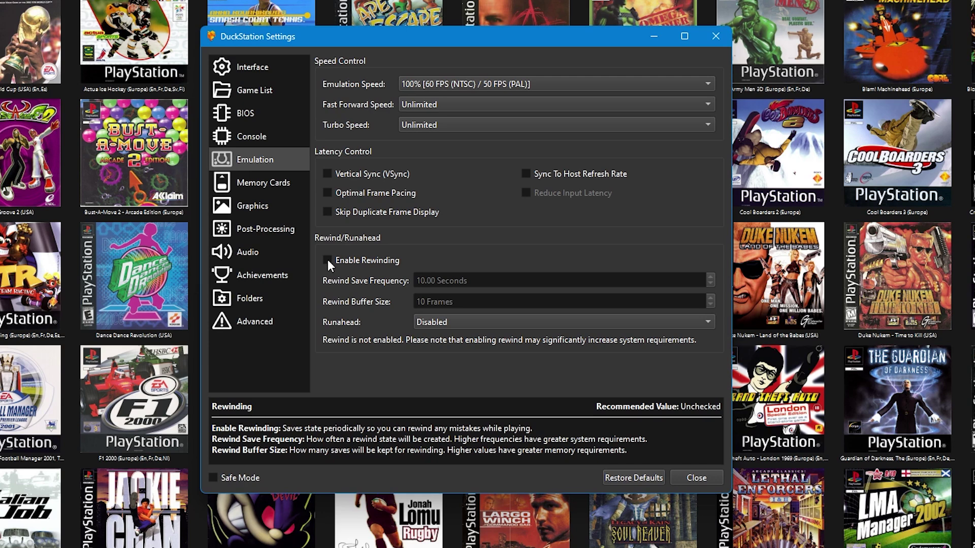
pyautogui.click(327, 260)
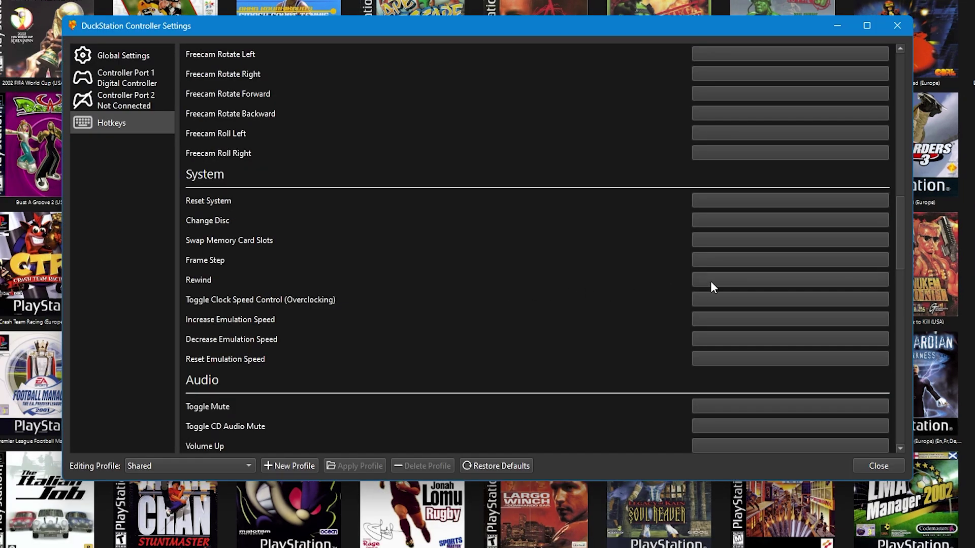
pyautogui.click(711, 281)
pyautogui.press('r')
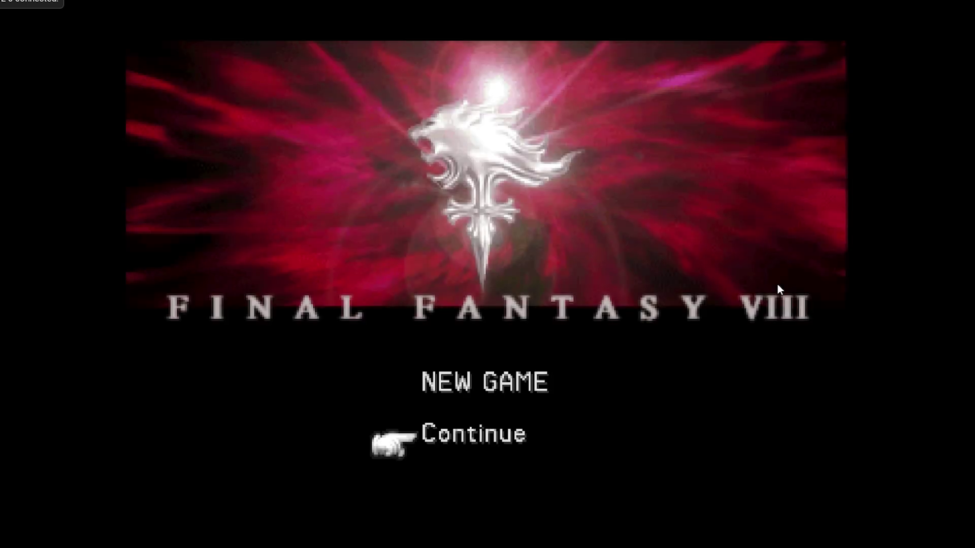
# Move the Final Fantasy VIII title menu selection between NEW GAME and the other options.
pyautogui.press('Up')
pyautogui.press('Down')
pyautogui.press('Up')
pyautogui.press('Down')
pyautogui.press('Up')
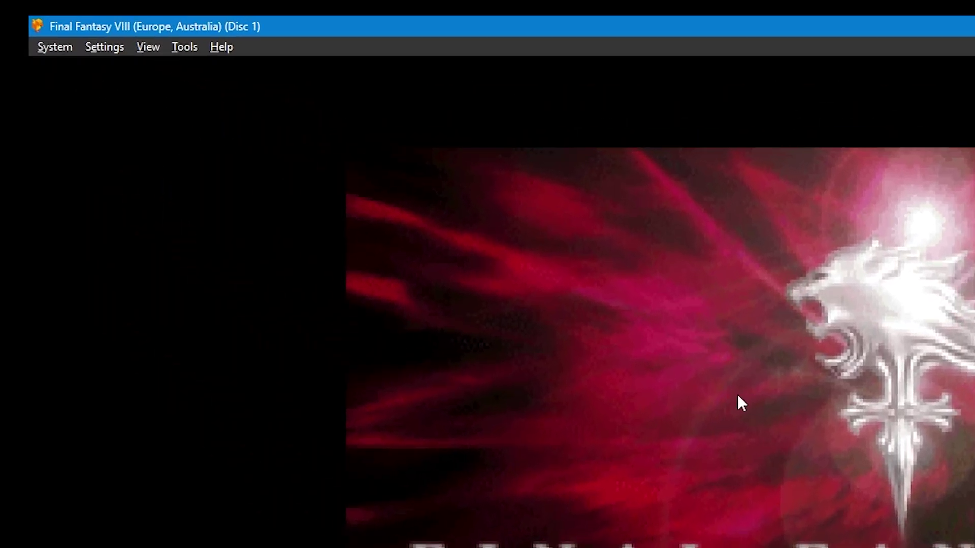
# Insert Disc 2 into the running game via System > Change Disc.
pyautogui.click(56, 48)
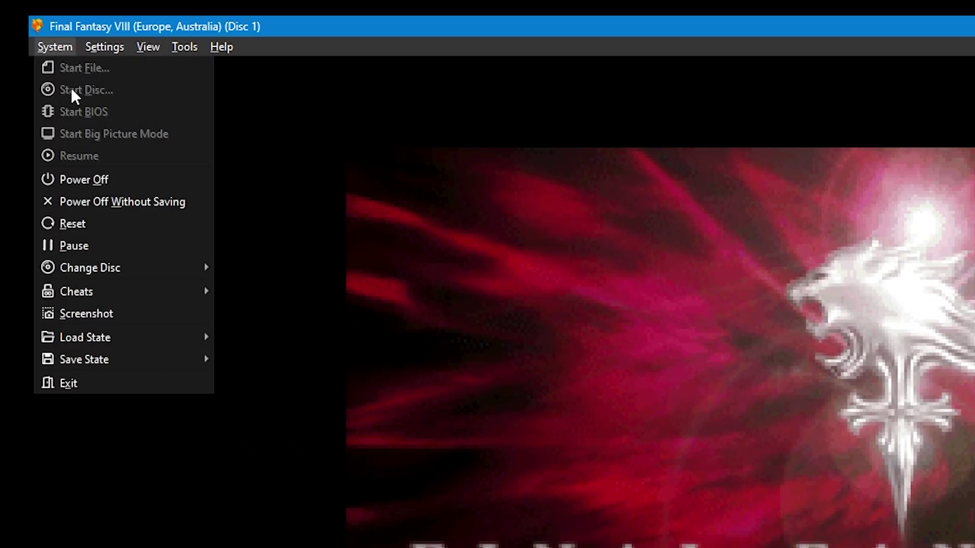
pyautogui.moveTo(112, 269)
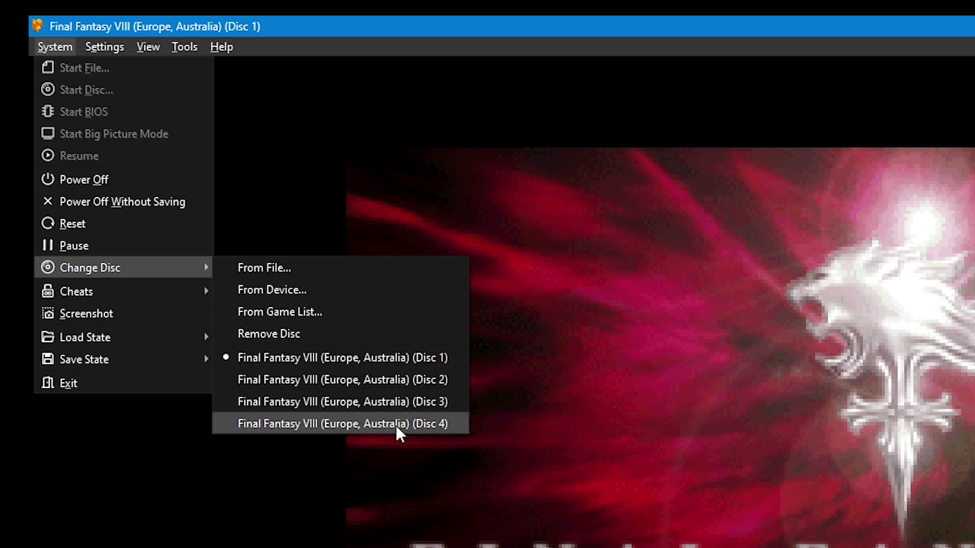
pyautogui.click(400, 383)
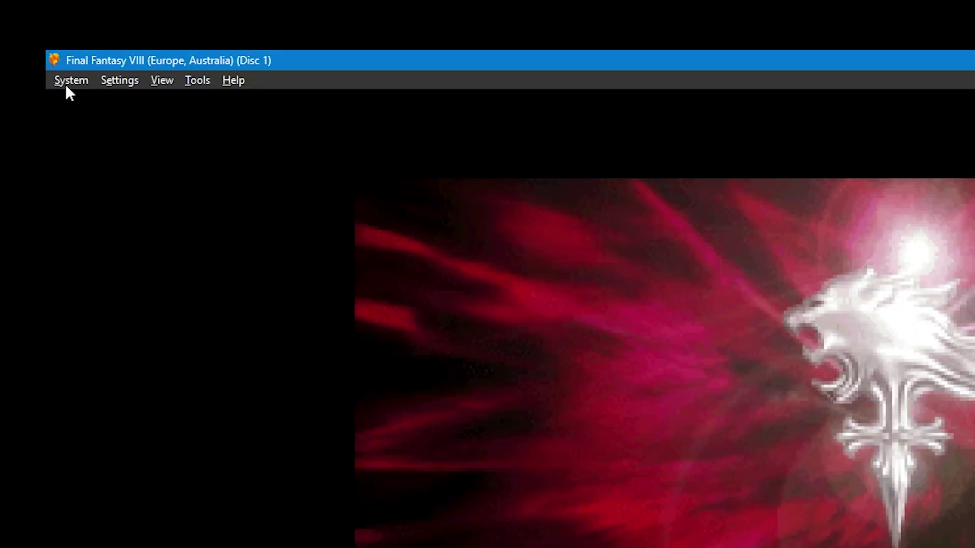
# Load the Disc 2 .cue file from the Final Fantasy VIII games folder as the replacement disc.
pyautogui.click(66, 84)
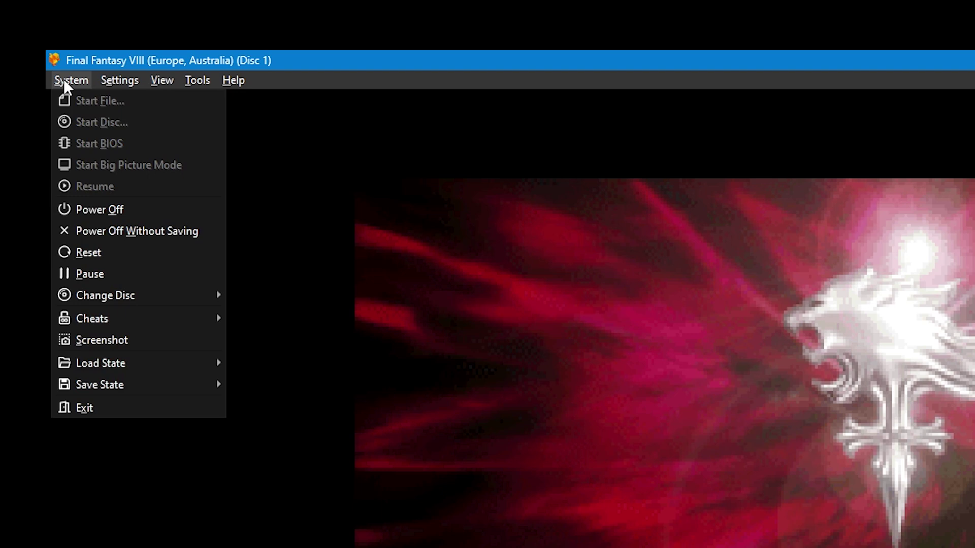
pyautogui.moveTo(105, 293)
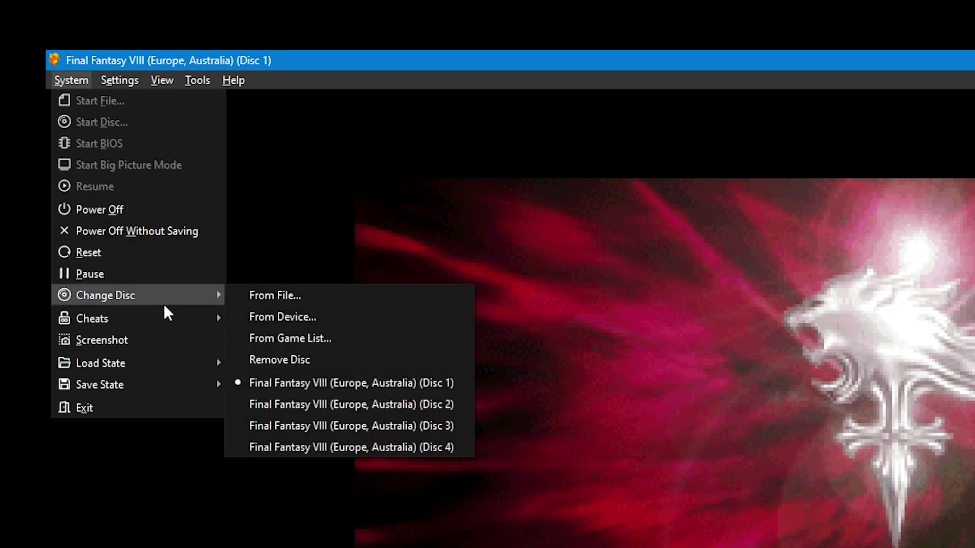
pyautogui.click(335, 304)
pyautogui.doubleClick(224, 303)
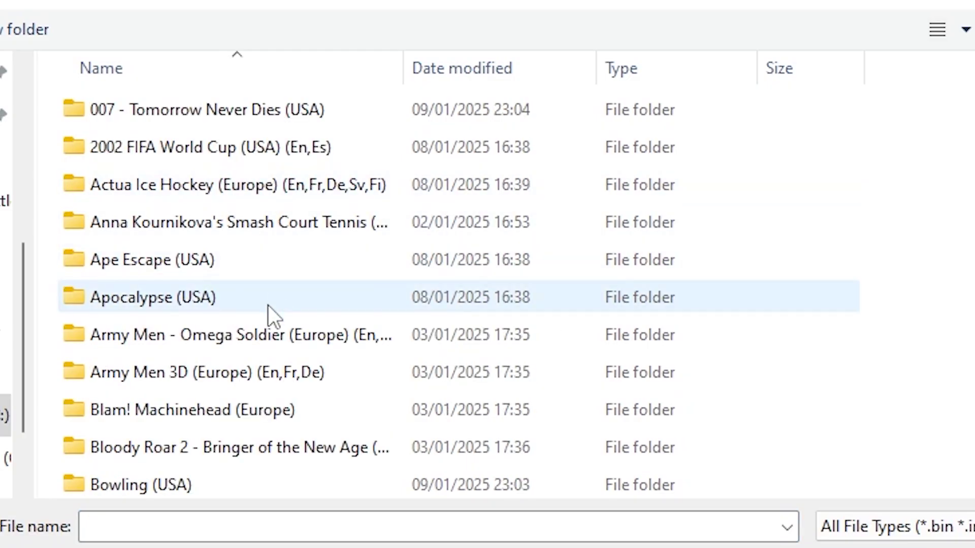
pyautogui.scroll(-2, 269, 310)
pyautogui.scroll(-6, 268, 305)
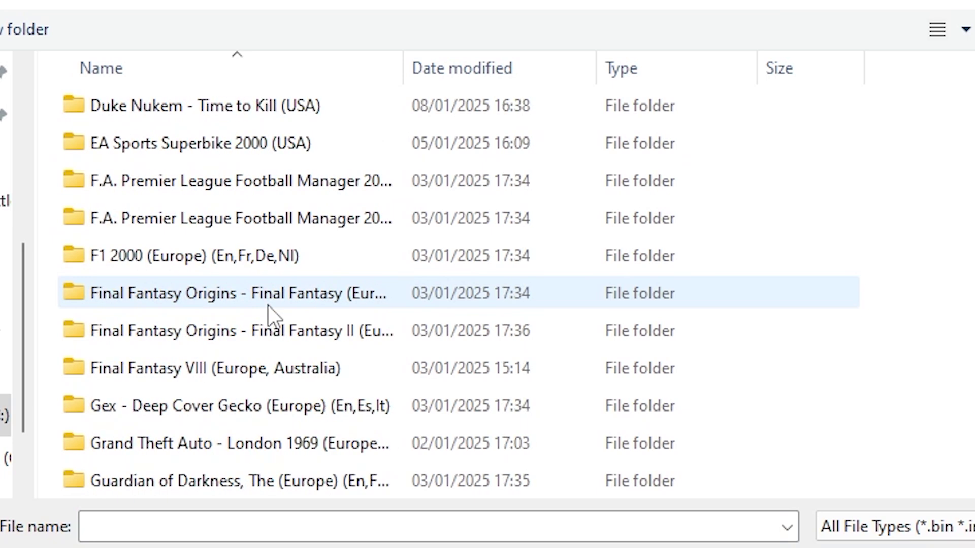
pyautogui.doubleClick(265, 370)
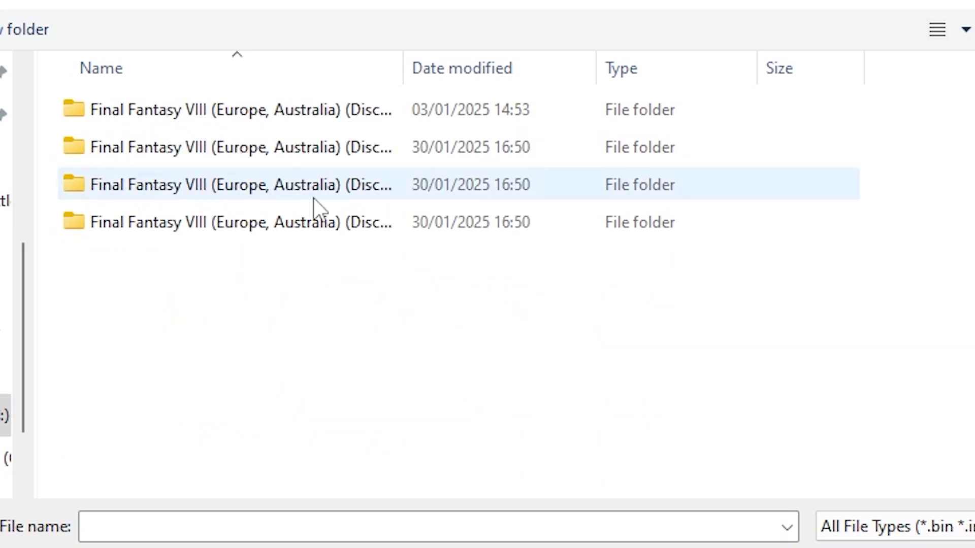
pyautogui.moveTo(403, 66); pyautogui.dragTo(587, 67)
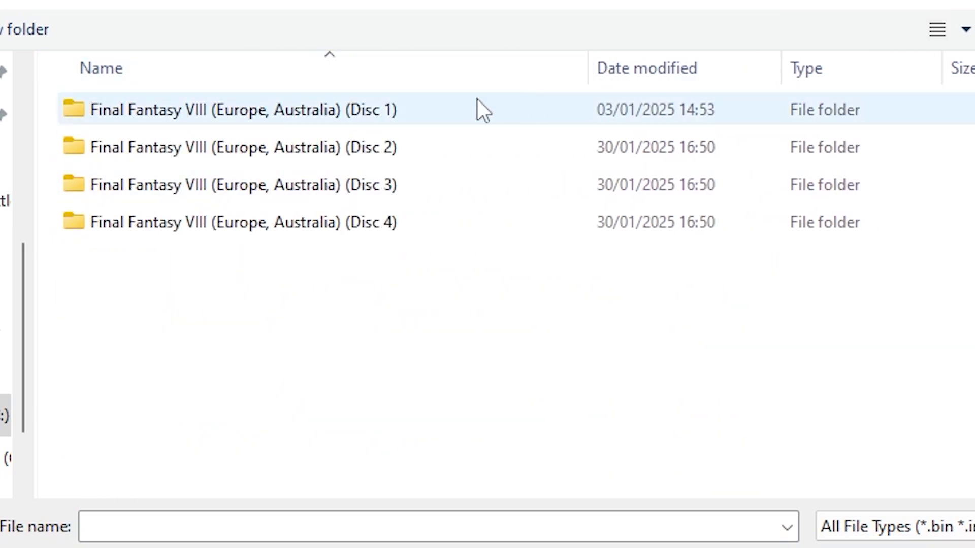
pyautogui.doubleClick(437, 148)
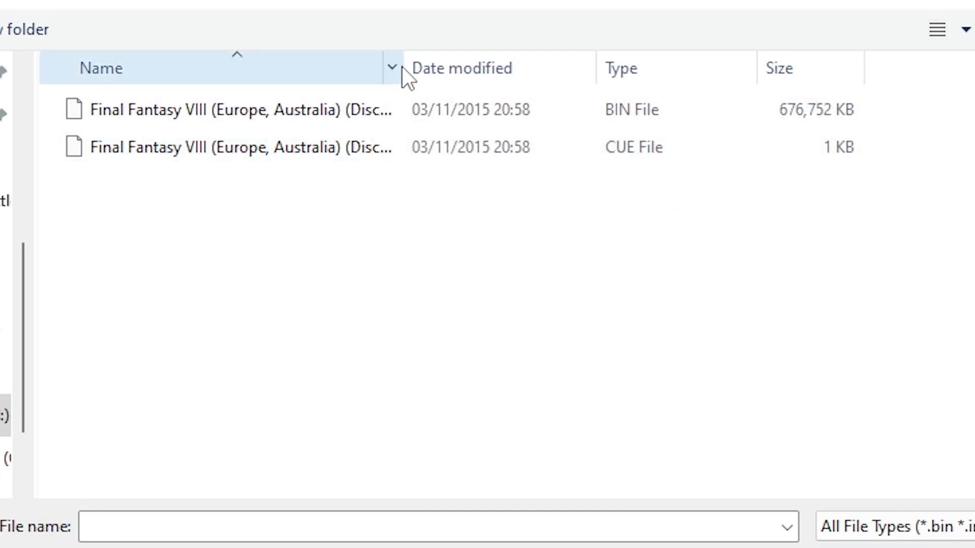
pyautogui.moveTo(402, 65); pyautogui.dragTo(526, 66)
pyautogui.click(453, 149)
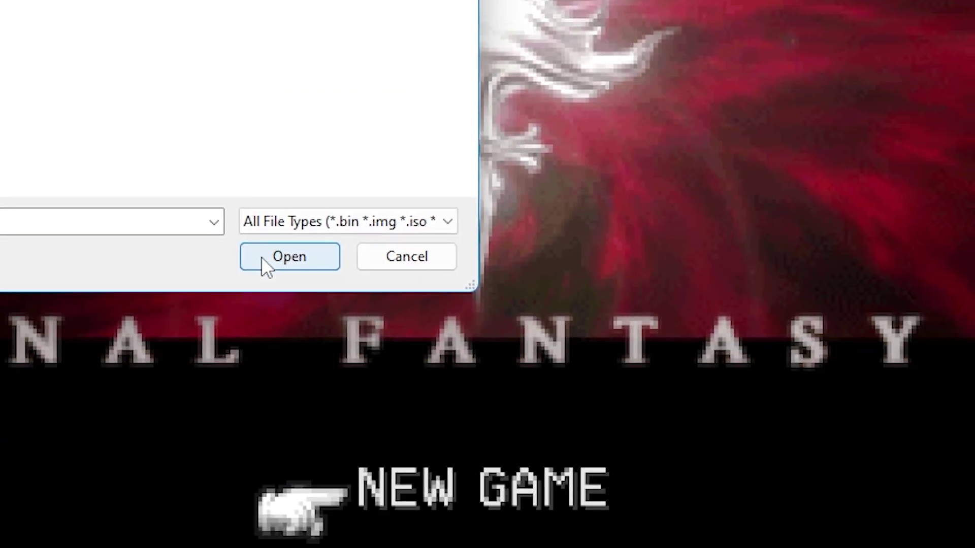
pyautogui.click(261, 256)
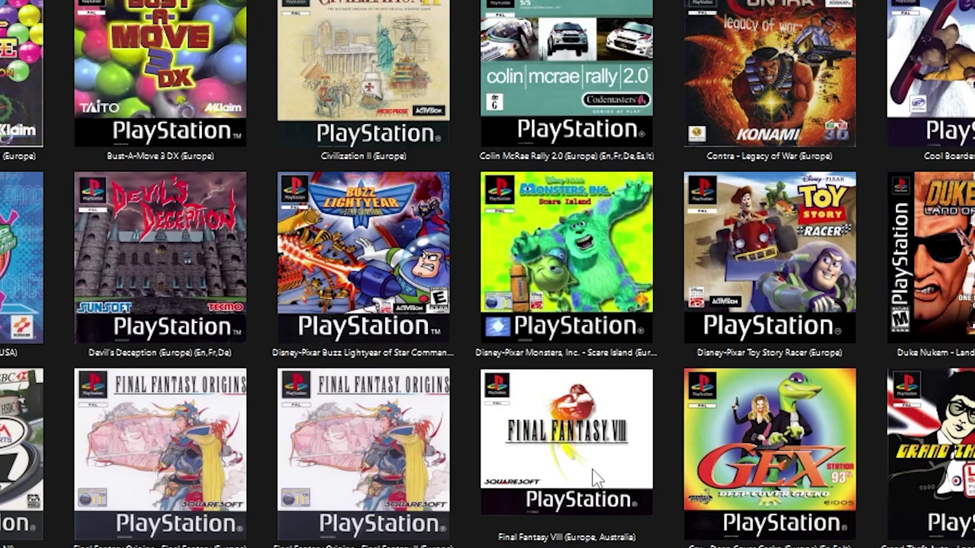
# Launch Final Fantasy VIII and move between Discs 1, 2 and 3 in the Select Disc list, ending on Disc 2.
pyautogui.doubleClick(591, 468)
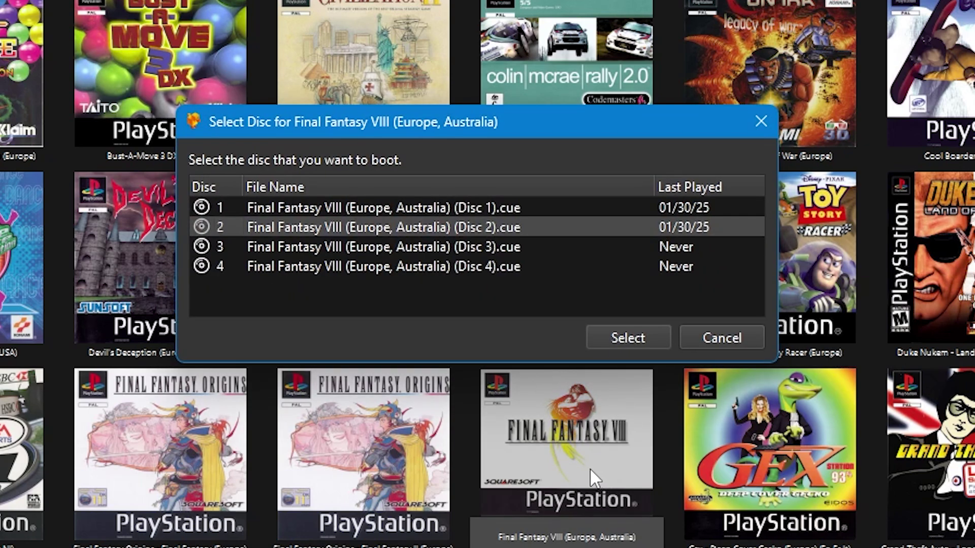
pyautogui.click(465, 233)
pyautogui.click(455, 249)
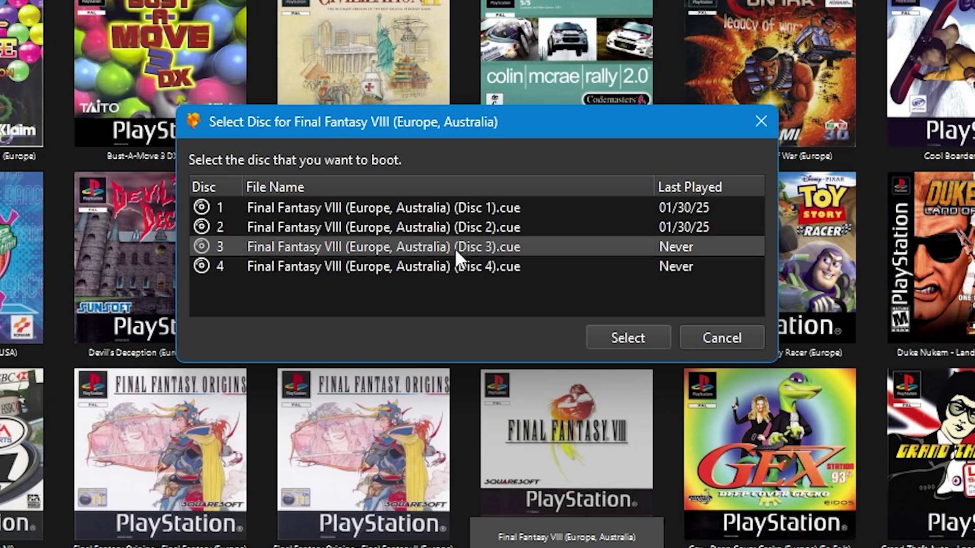
pyautogui.click(439, 206)
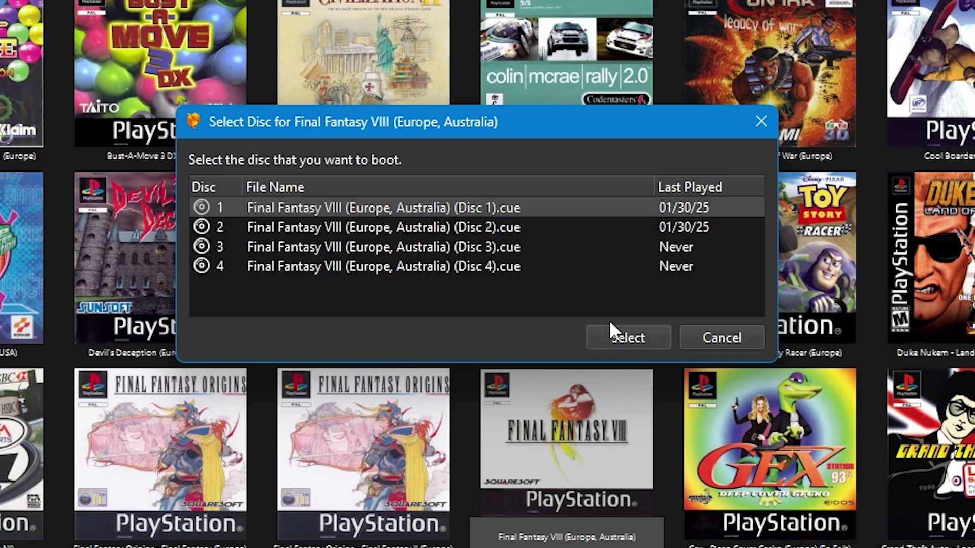
pyautogui.click(527, 233)
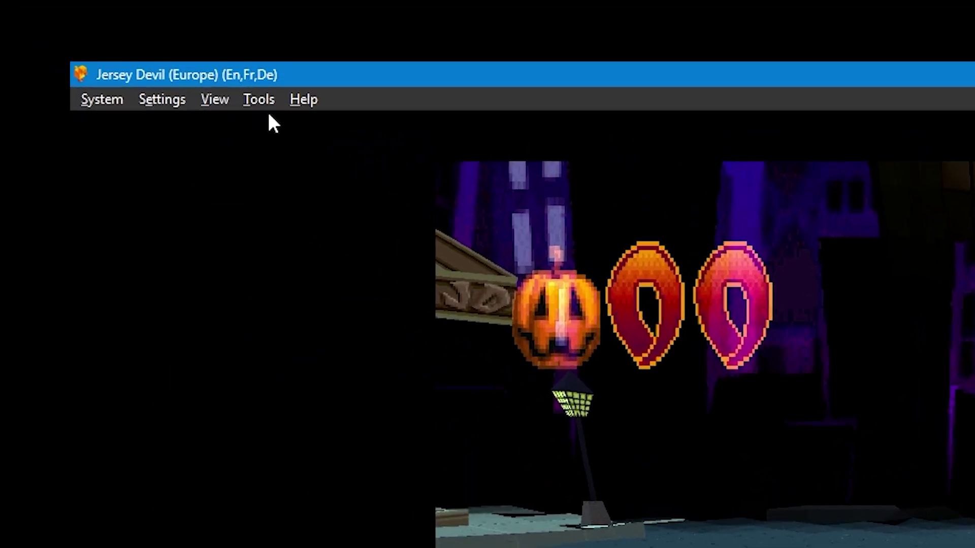
# Open the Memory Scanner, run a new Halfword search over RAM and select the 0x00000028 result.
pyautogui.click(269, 110)
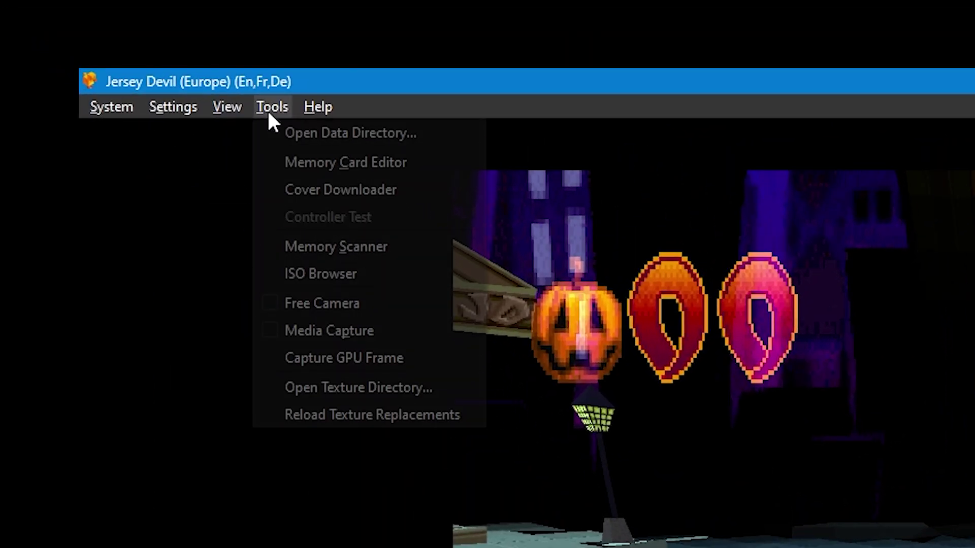
pyautogui.click(408, 251)
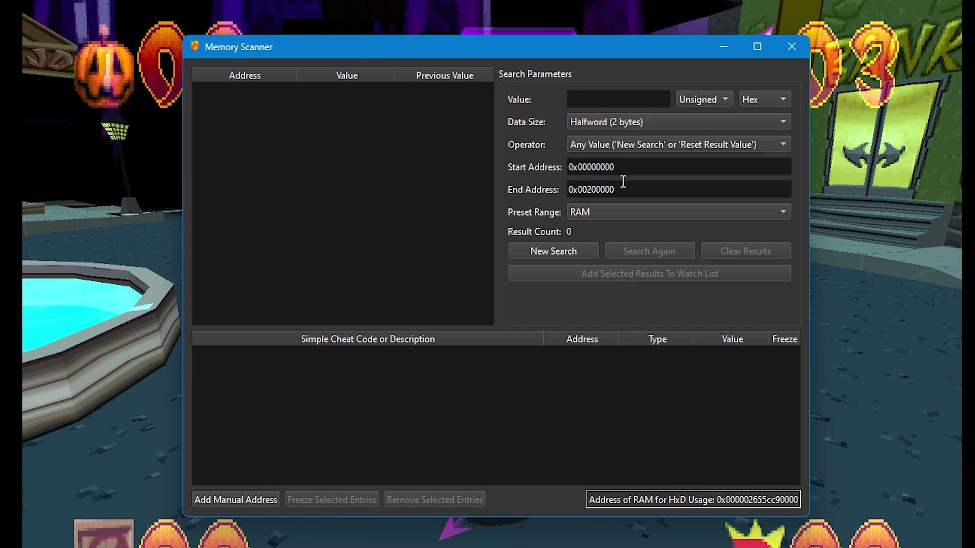
pyautogui.click(576, 248)
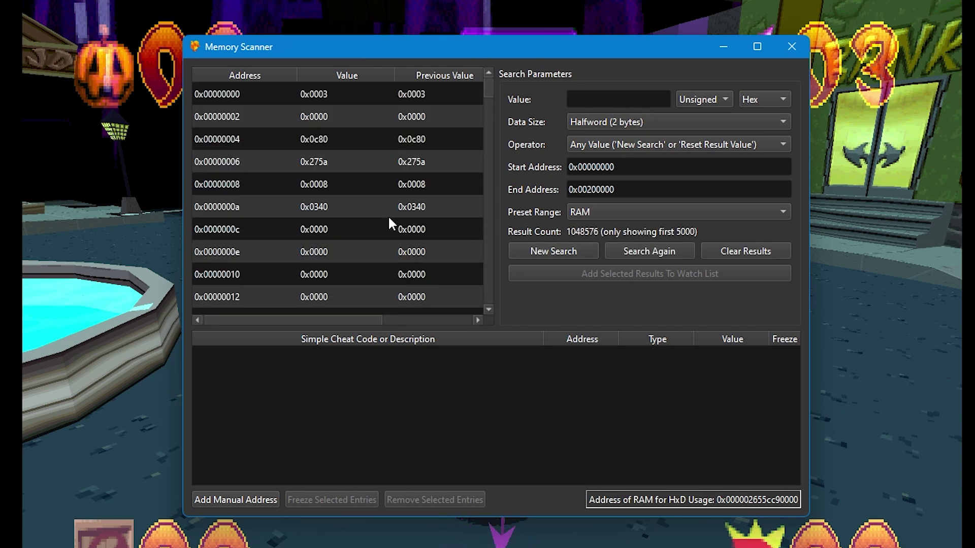
pyautogui.scroll(-3, 376, 214)
pyautogui.click(242, 206)
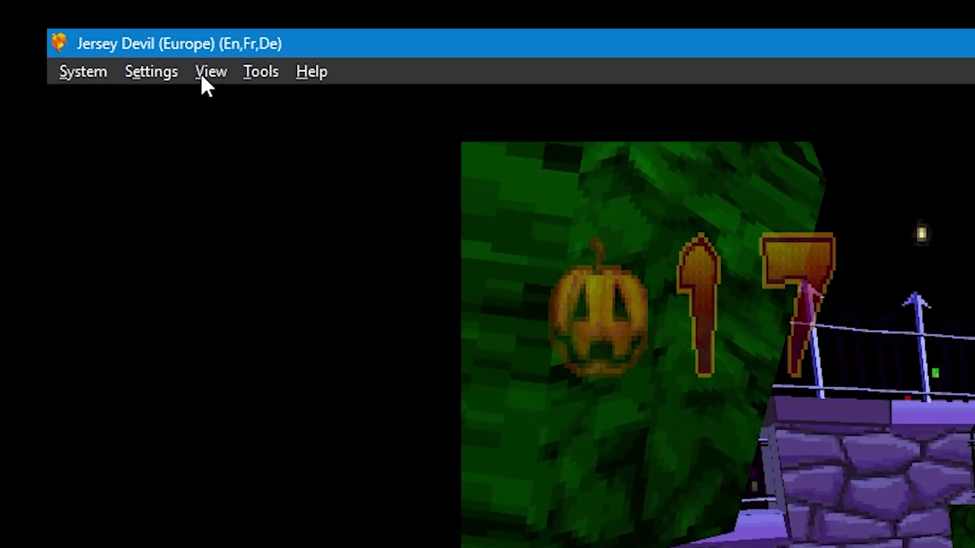
# Enable global post-processing and add the FilmGrain2 shader to the chain.
pyautogui.click(71, 29)
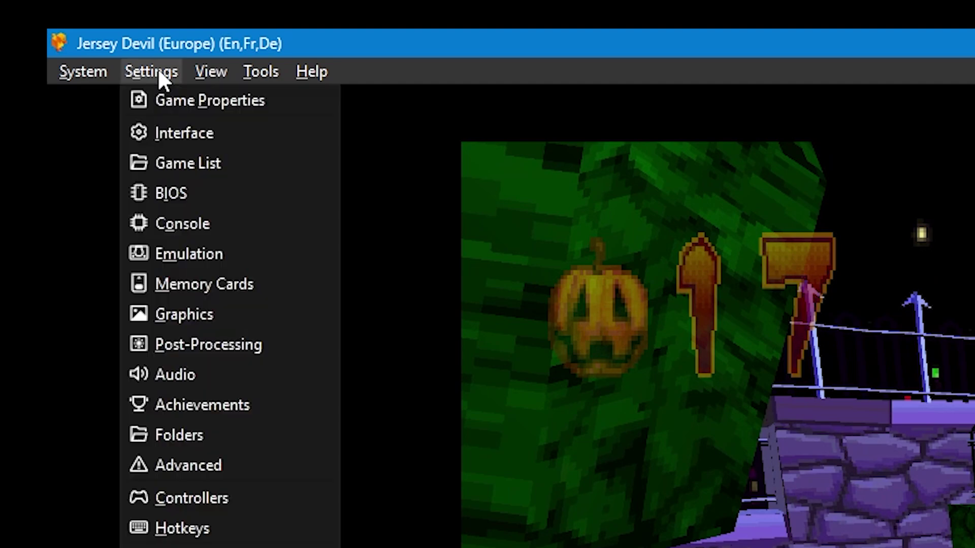
pyautogui.click(273, 355)
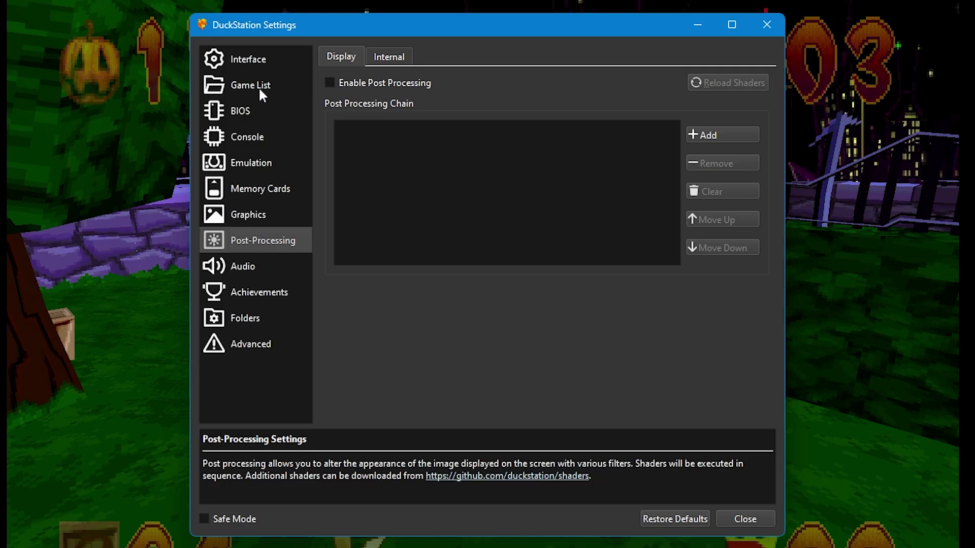
pyautogui.click(331, 81)
pyautogui.click(721, 134)
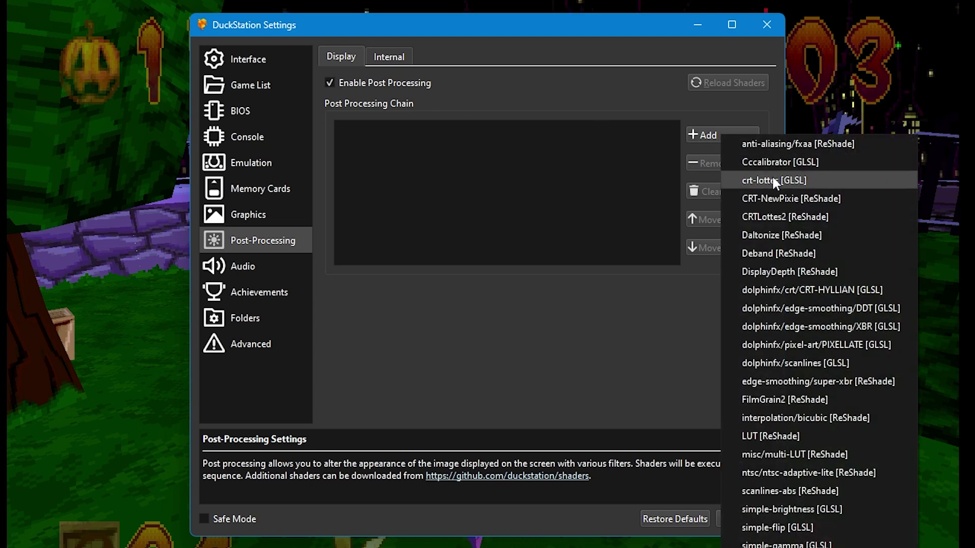
pyautogui.click(814, 398)
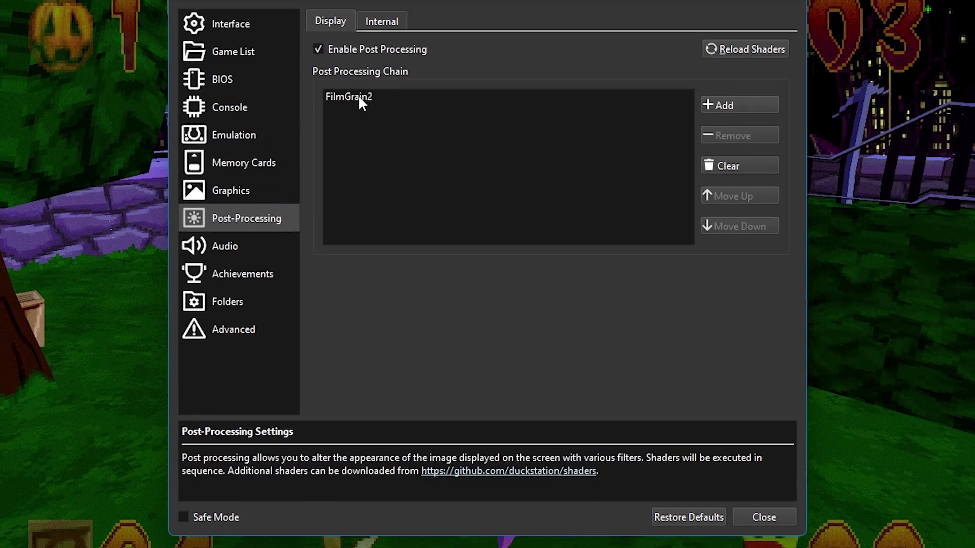
# Set FilmGrain2 to Amount 0.2, Color Amount 0.97 and Grain Particle Size 1.8.
pyautogui.click(366, 128)
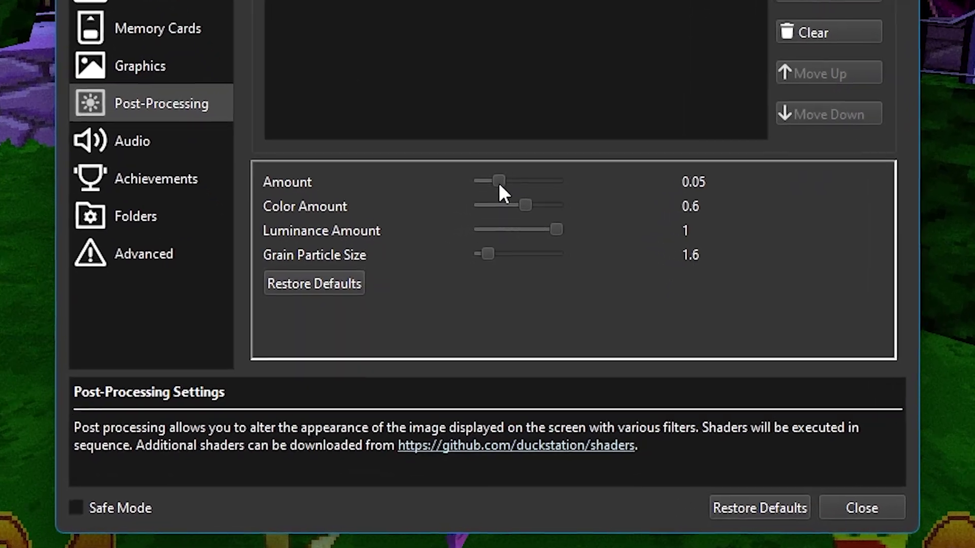
pyautogui.moveTo(498, 213); pyautogui.dragTo(523, 212)
pyautogui.moveTo(528, 176); pyautogui.dragTo(577, 181)
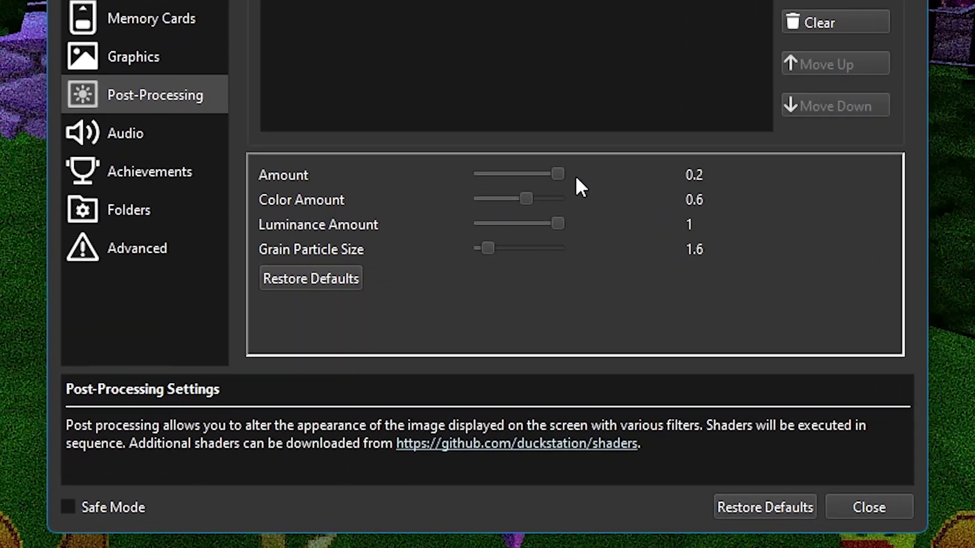
pyautogui.moveTo(526, 199); pyautogui.dragTo(637, 254)
pyautogui.moveTo(517, 249); pyautogui.dragTo(627, 254)
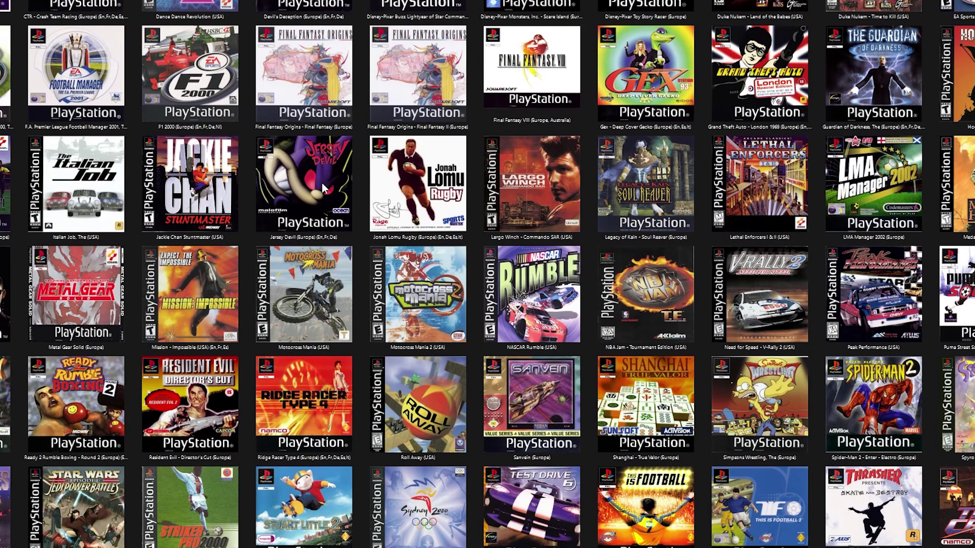
# Open the Post-Processing page of Jersey Devil's game properties.
pyautogui.rightClick(323, 185)
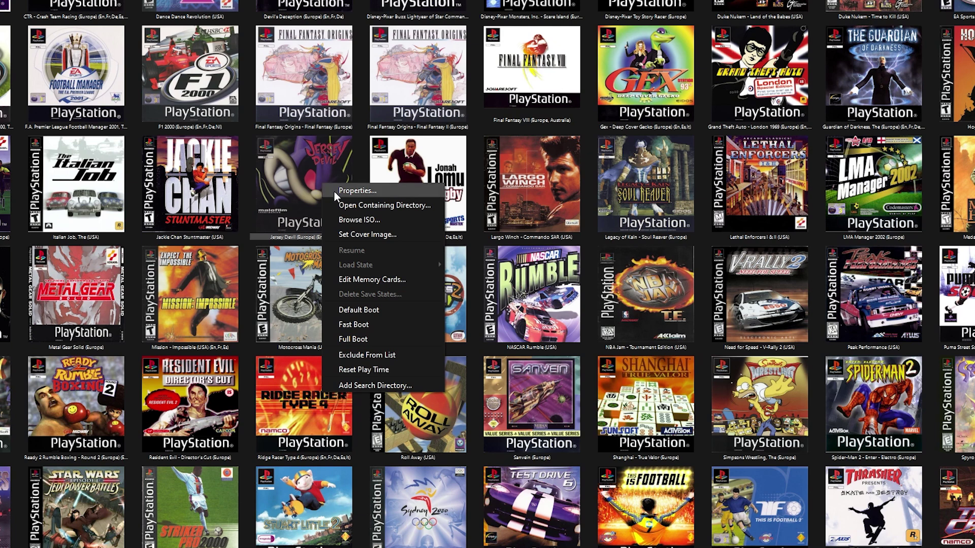
pyautogui.click(334, 190)
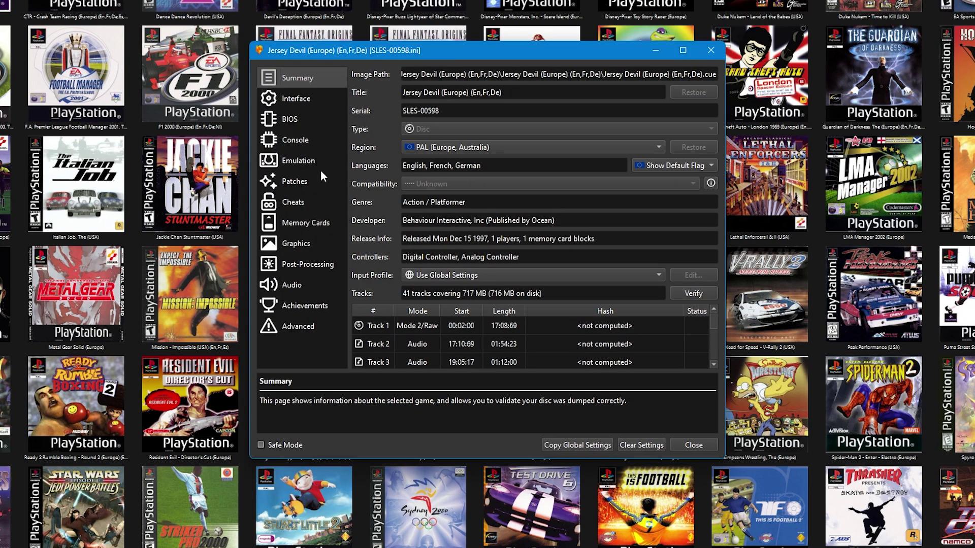
pyautogui.click(307, 269)
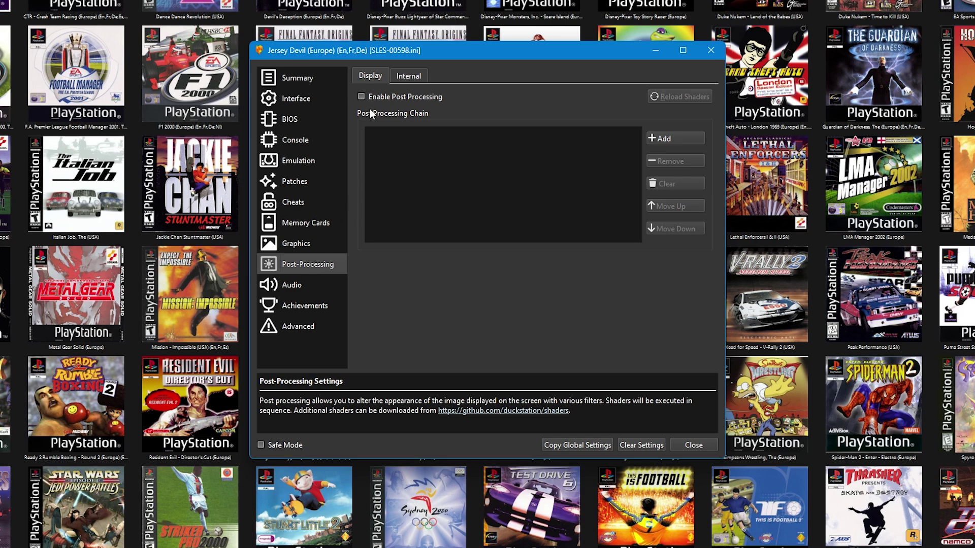
# Add FilmGrain2 to Jersey Devil's shader chain and raise its grain Amount.
pyautogui.click(657, 140)
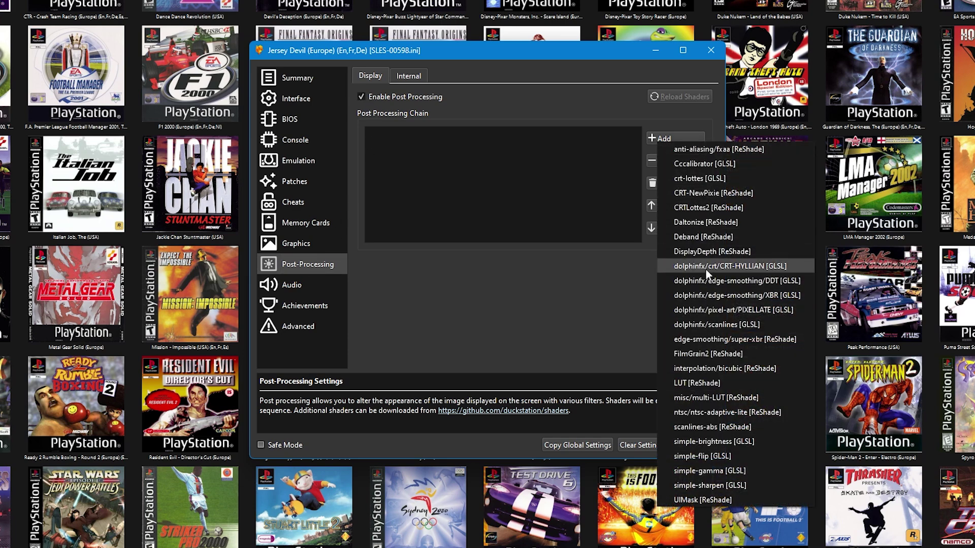
pyautogui.click(710, 355)
pyautogui.click(393, 135)
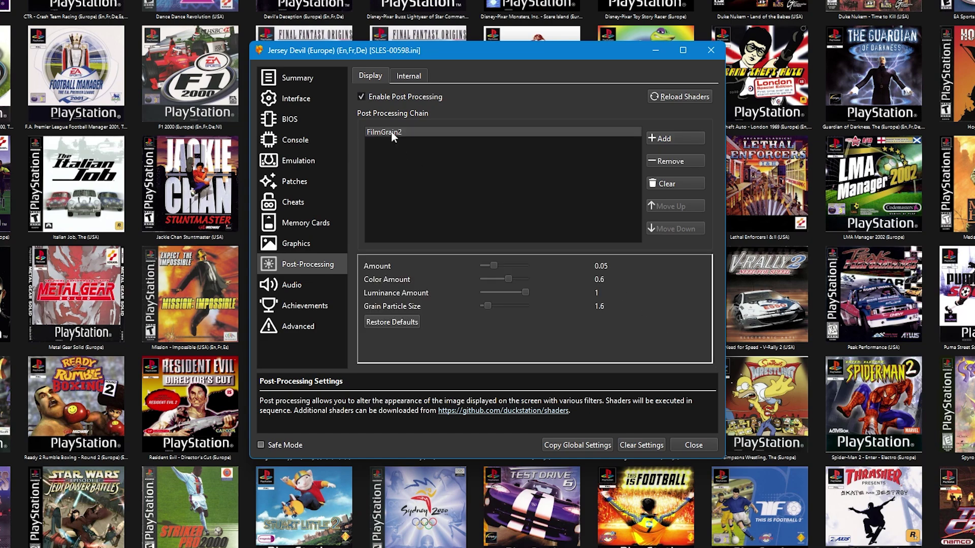
pyautogui.moveTo(492, 266); pyautogui.dragTo(512, 276)
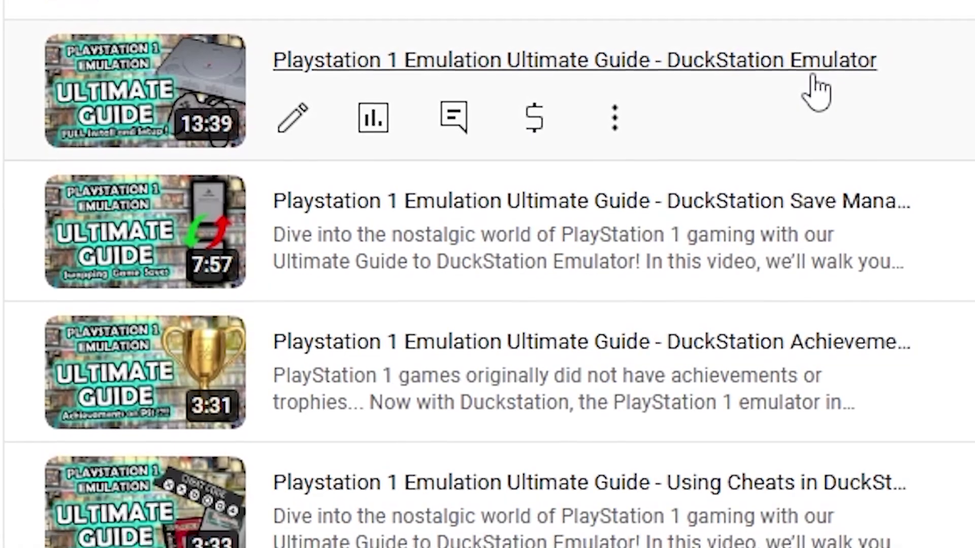
pyautogui.scroll(-3, 838, 188)
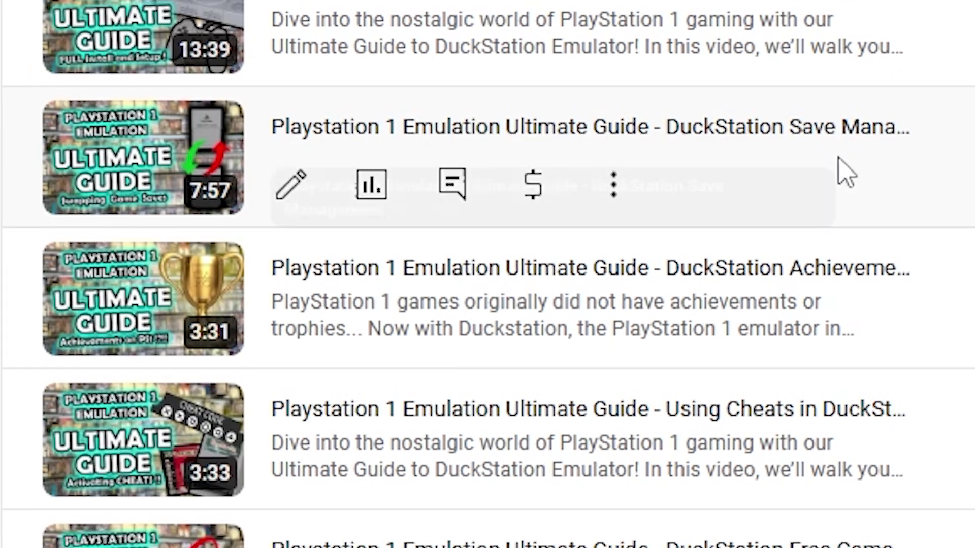
pyautogui.scroll(-3, 926, 198)
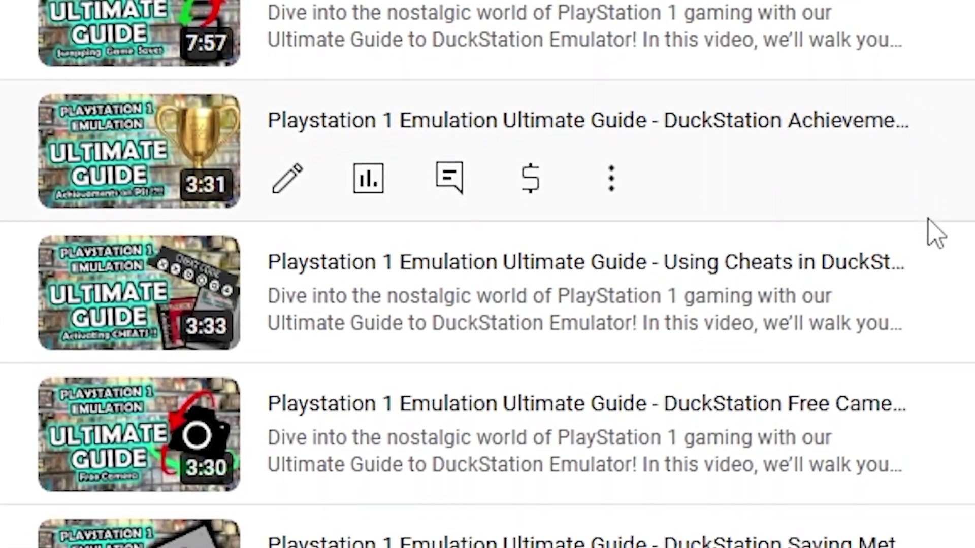
pyautogui.scroll(-3, 939, 269)
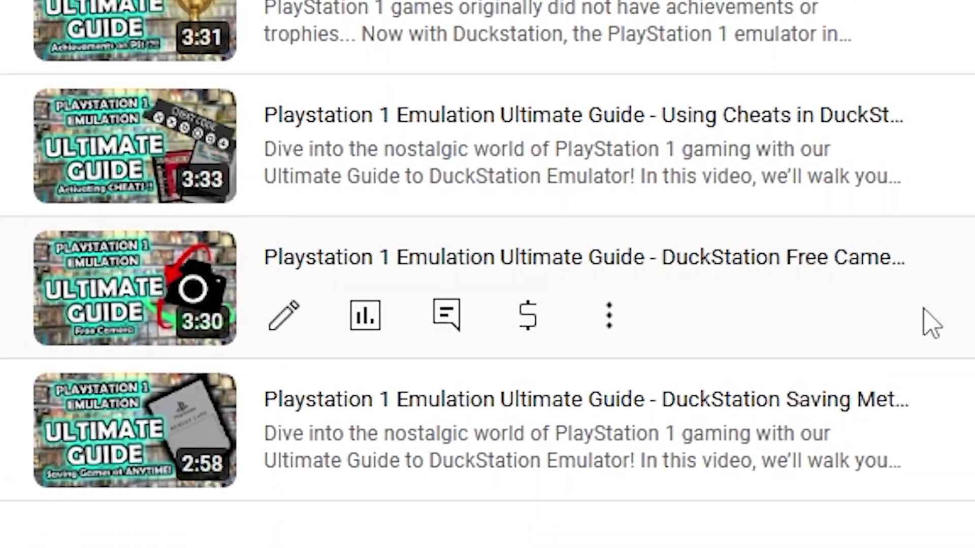